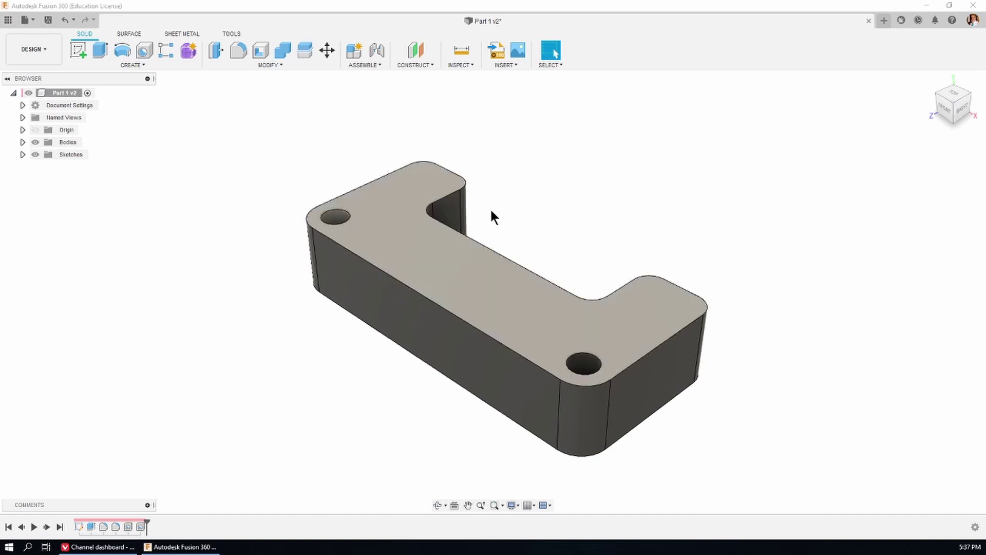
Set the default modeling orientation to Z up in Preferences and apply it
{"action": "left_click", "coordinate": [973, 21]}
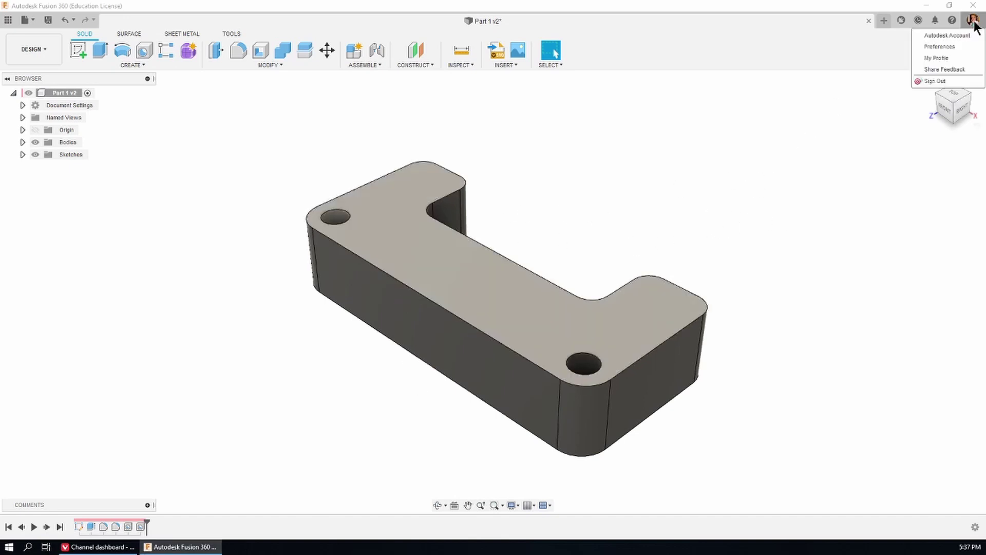
{"action": "left_click", "coordinate": [943, 46]}
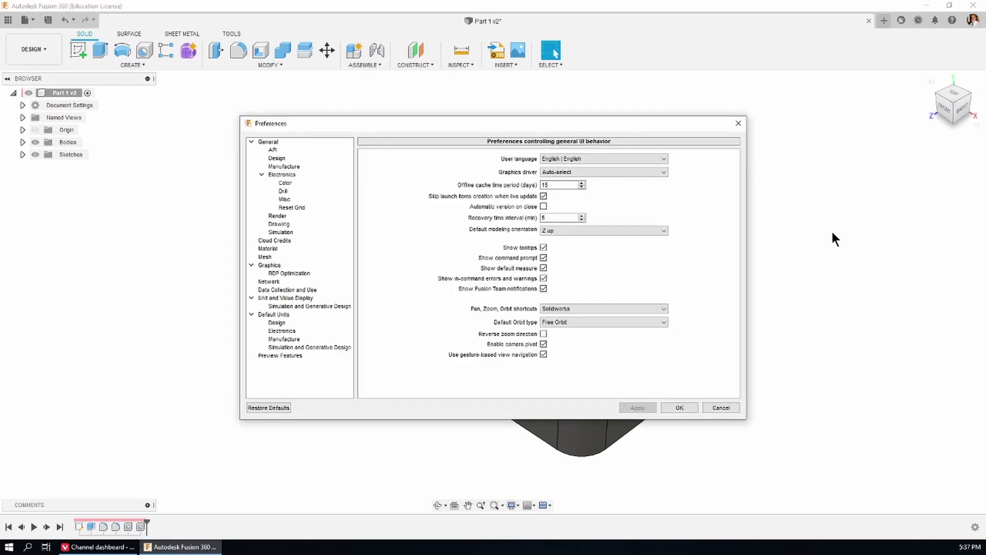
{"action": "left_click", "coordinate": [273, 142]}
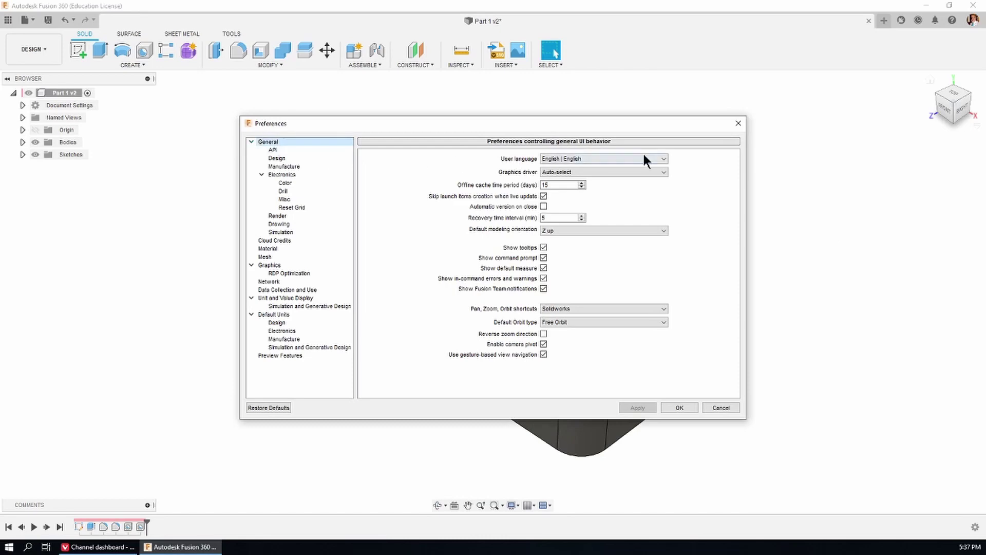
{"action": "left_click", "coordinate": [661, 230]}
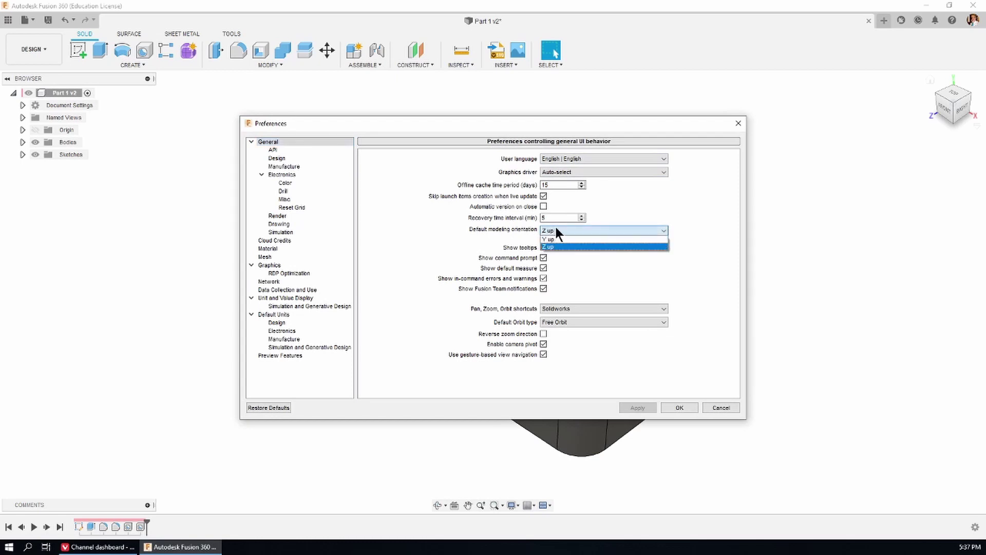
{"action": "left_click", "coordinate": [624, 247]}
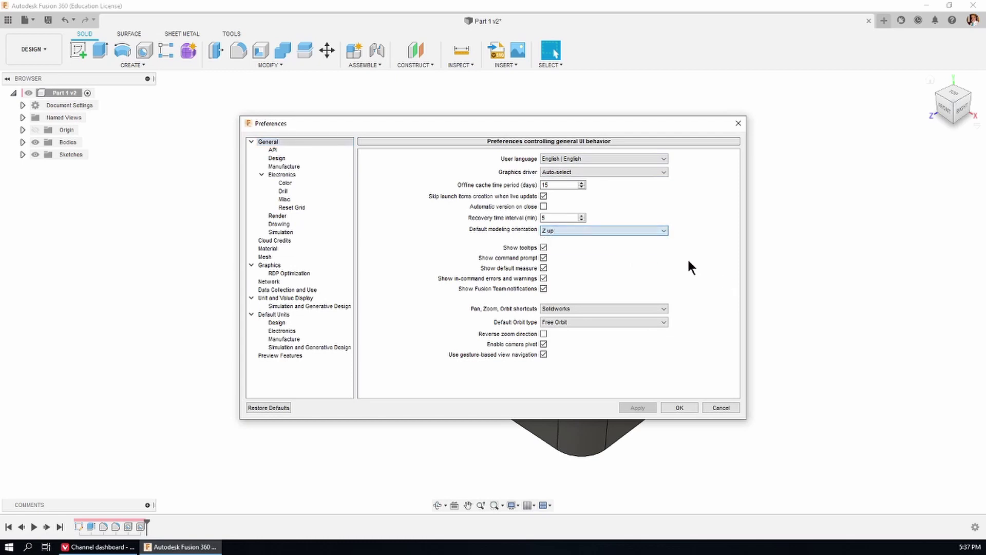
{"action": "left_click", "coordinate": [614, 229]}
{"action": "left_click", "coordinate": [573, 231]}
{"action": "left_click", "coordinate": [679, 408]}
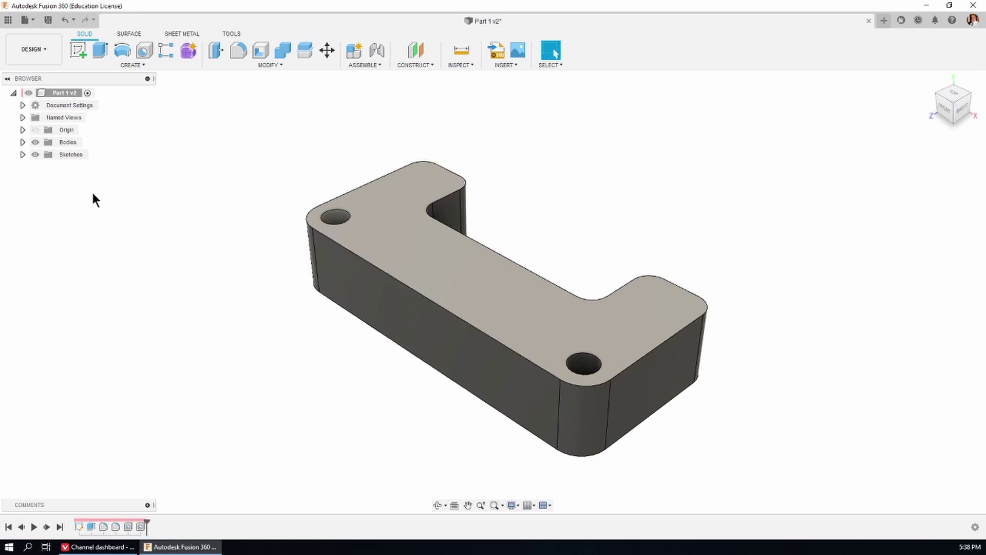
{"action": "left_click", "coordinate": [78, 526]}
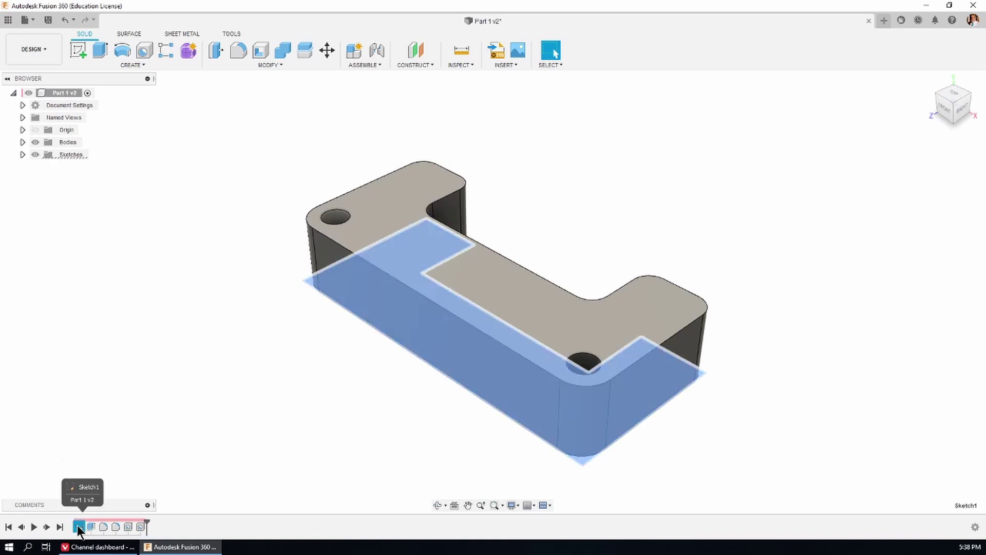
{"action": "right_click", "coordinate": [78, 526]}
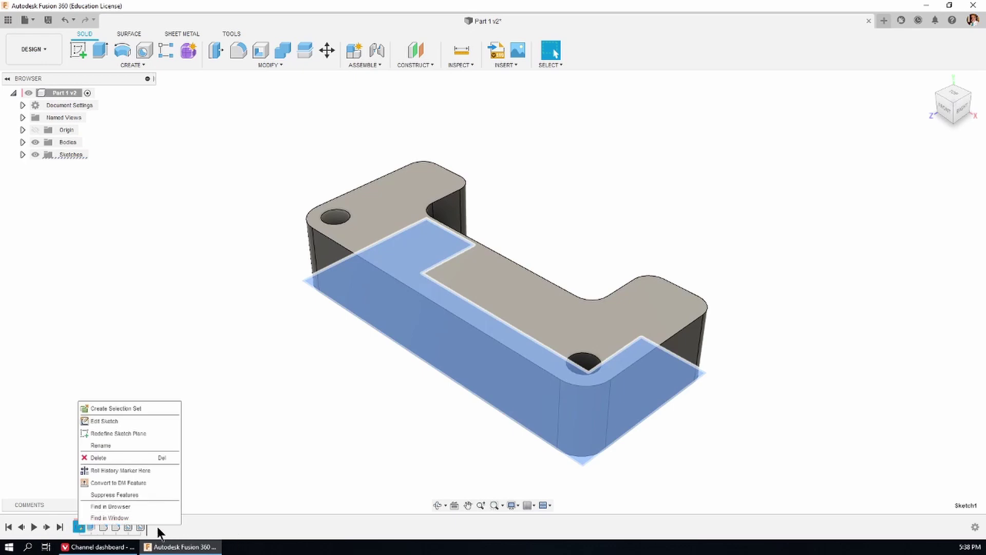
{"action": "left_click", "coordinate": [109, 421]}
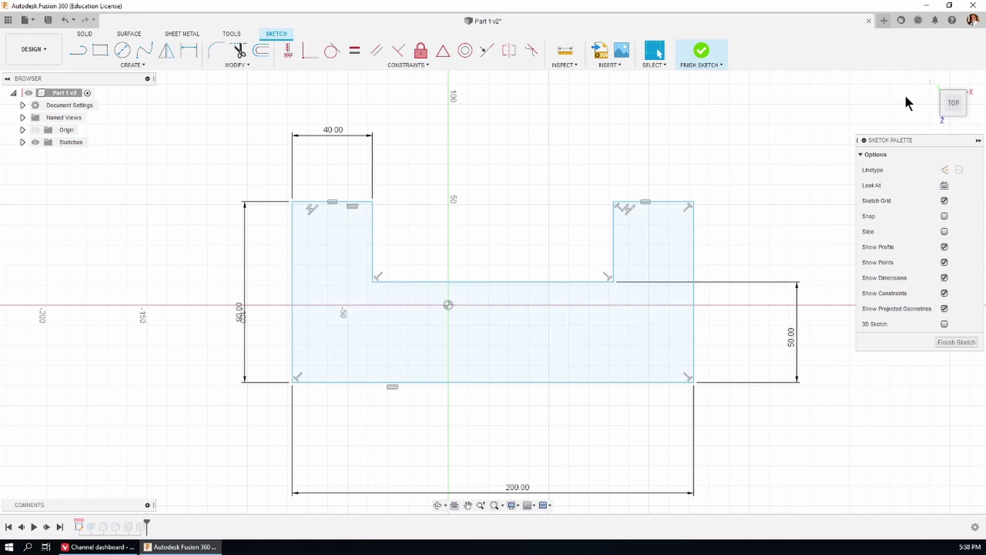
{"action": "mouse_move", "coordinate": [945, 110]}
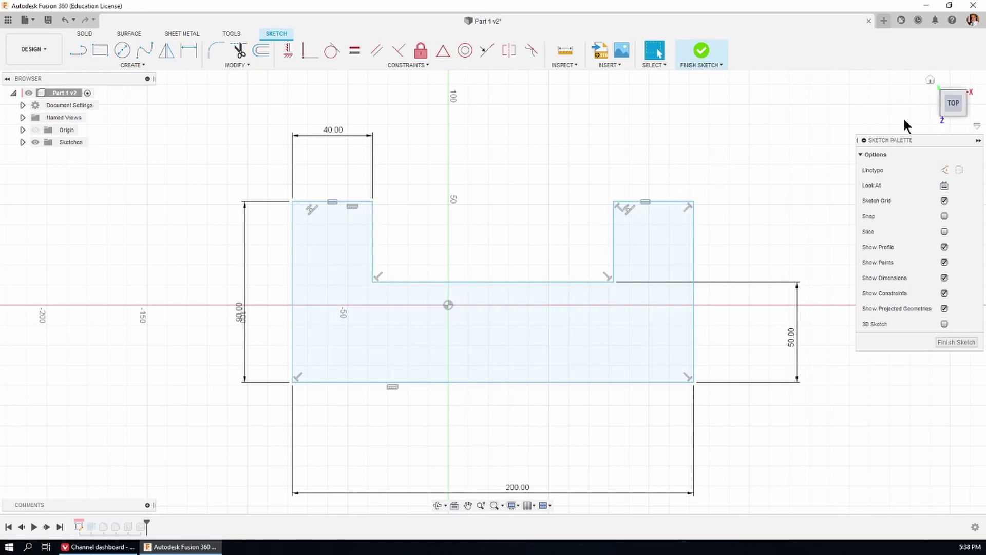
{"action": "left_click", "coordinate": [951, 345]}
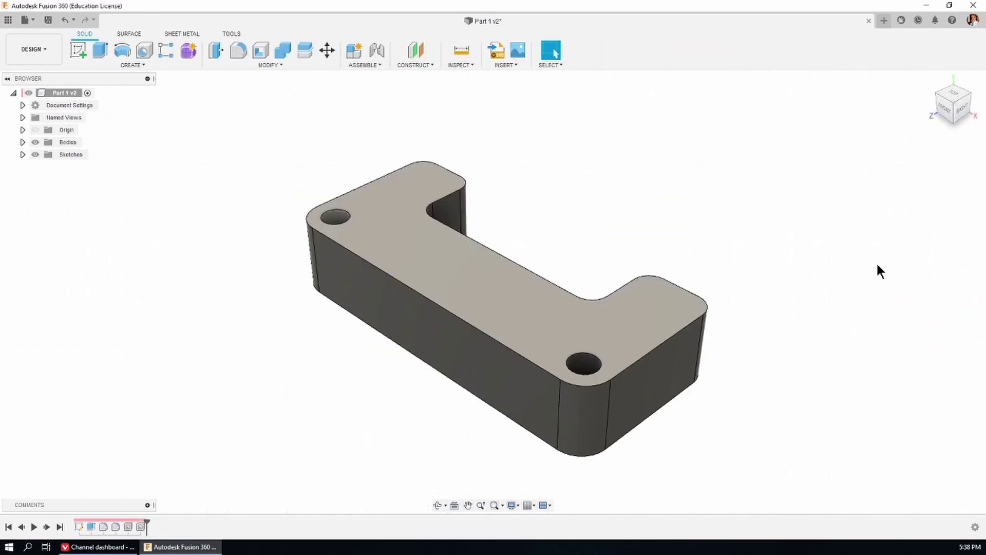
{"action": "left_click", "coordinate": [22, 155]}
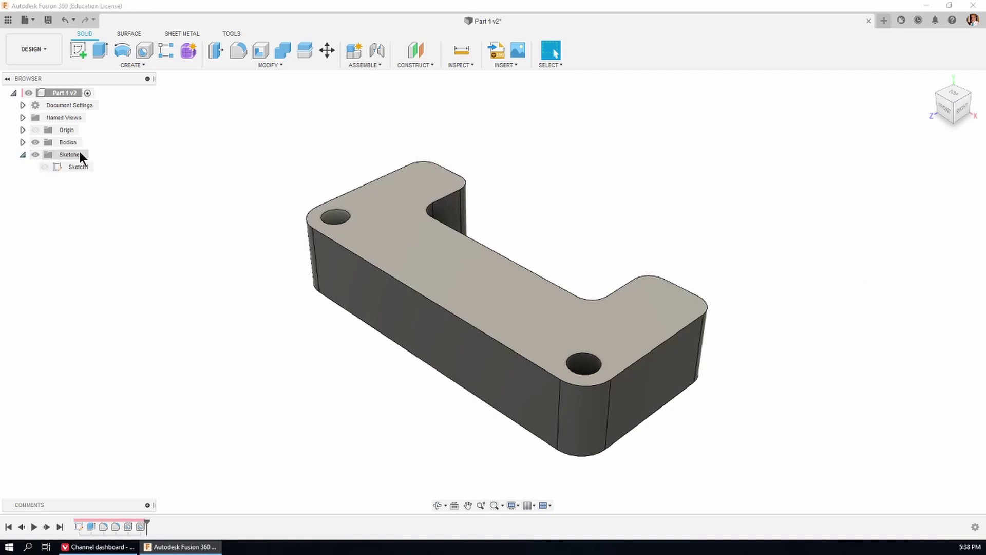
{"action": "left_click", "coordinate": [44, 166]}
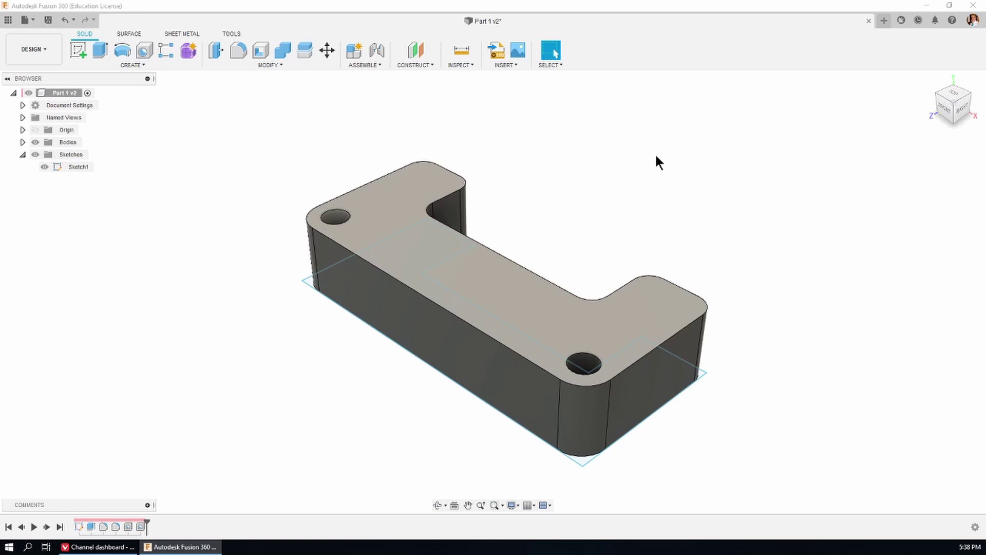
{"action": "left_click", "coordinate": [44, 166]}
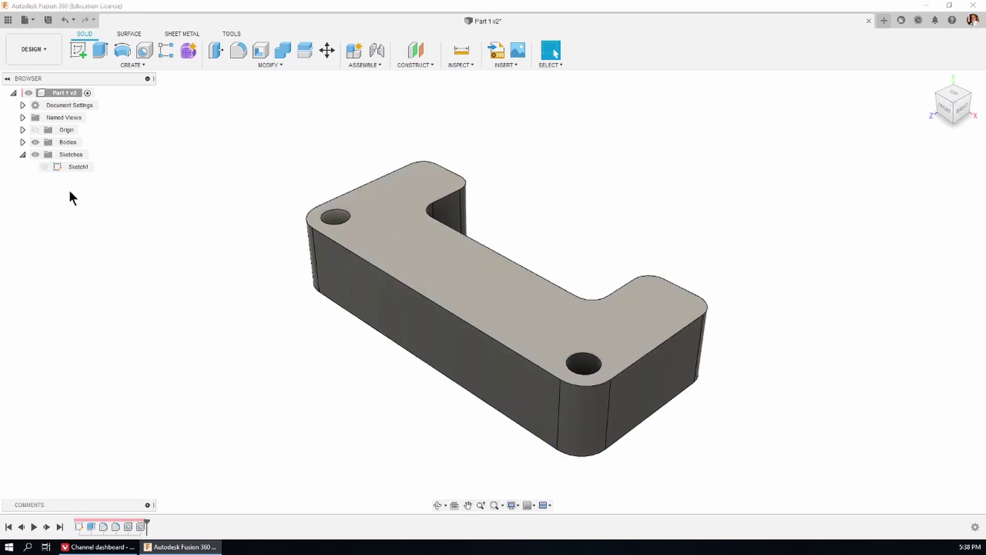
{"action": "left_click", "coordinate": [22, 154]}
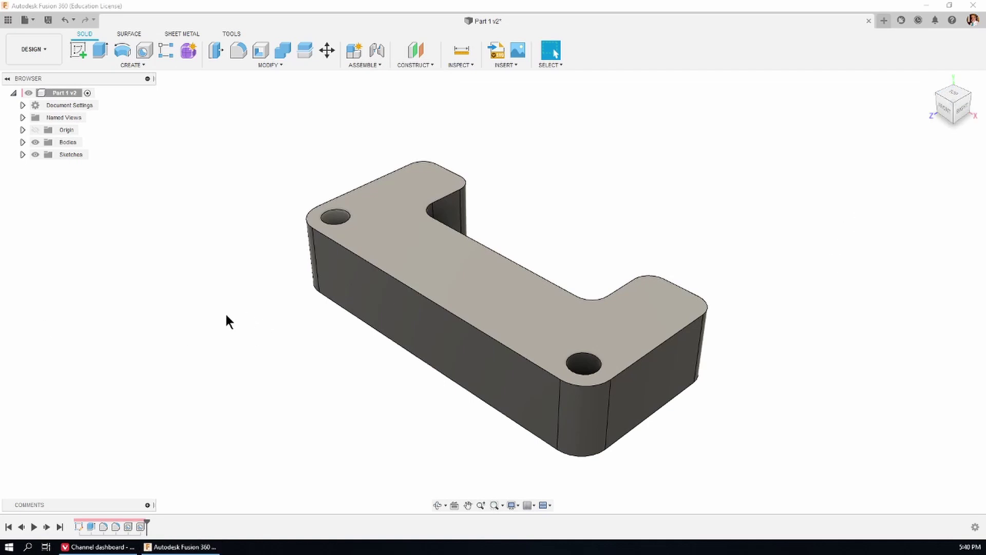
{"action": "left_click", "coordinate": [327, 50]}
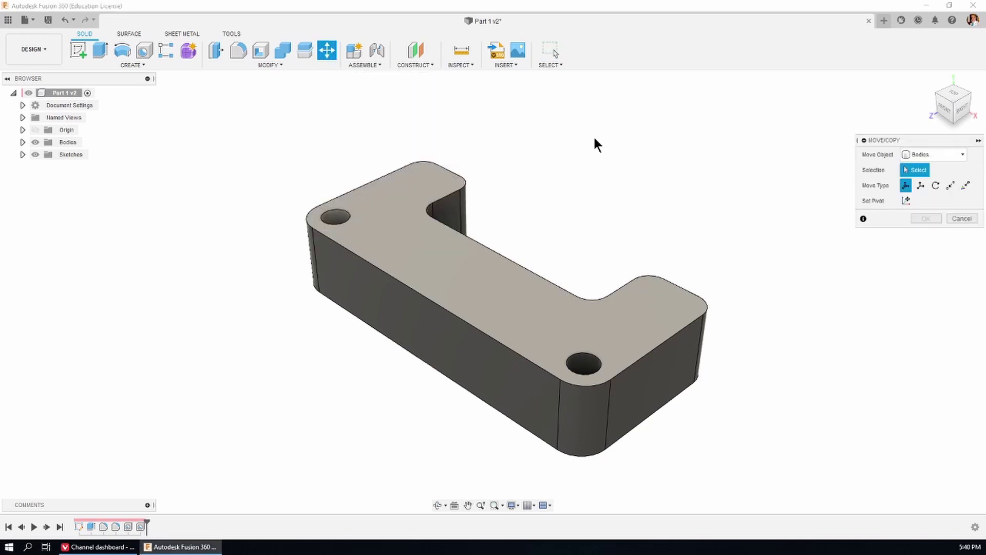
{"action": "left_click_drag", "start_coordinate": [915, 135], "coordinate": [841, 131]}
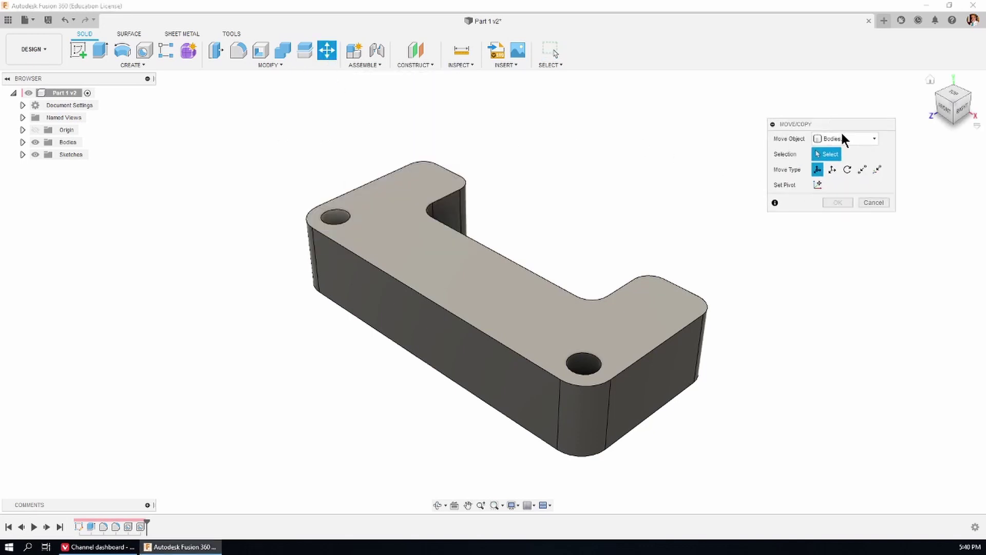
{"action": "left_click", "coordinate": [873, 140]}
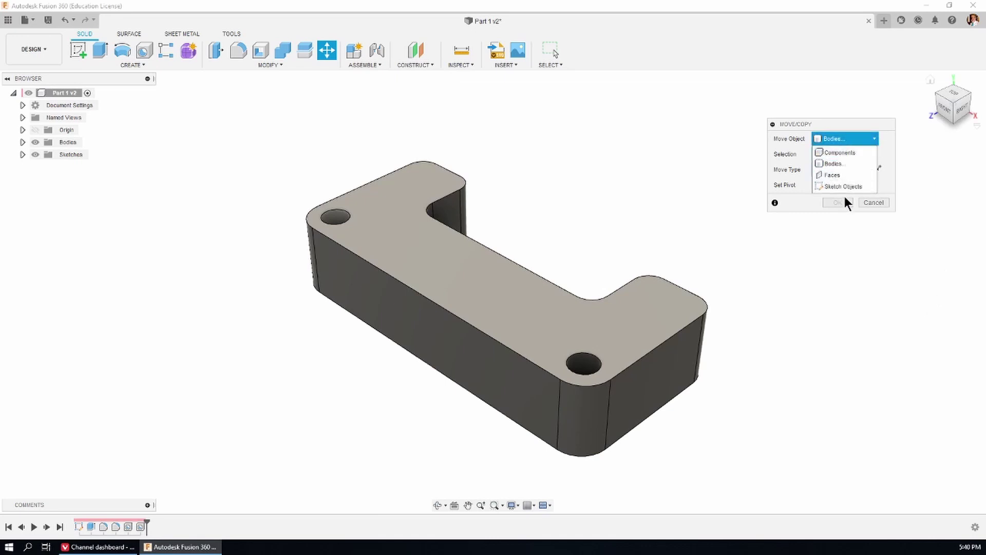
{"action": "left_click", "coordinate": [852, 283]}
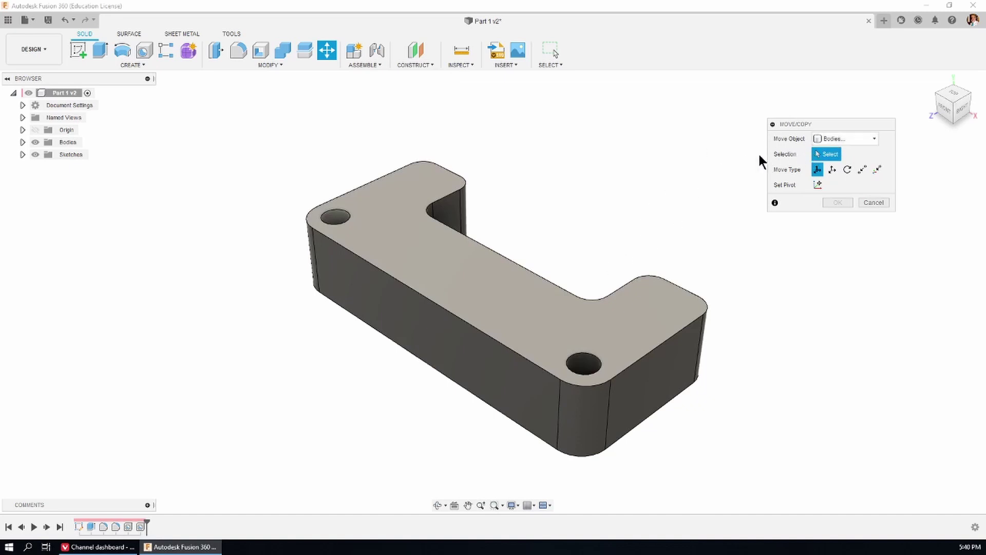
{"action": "left_click", "coordinate": [449, 264]}
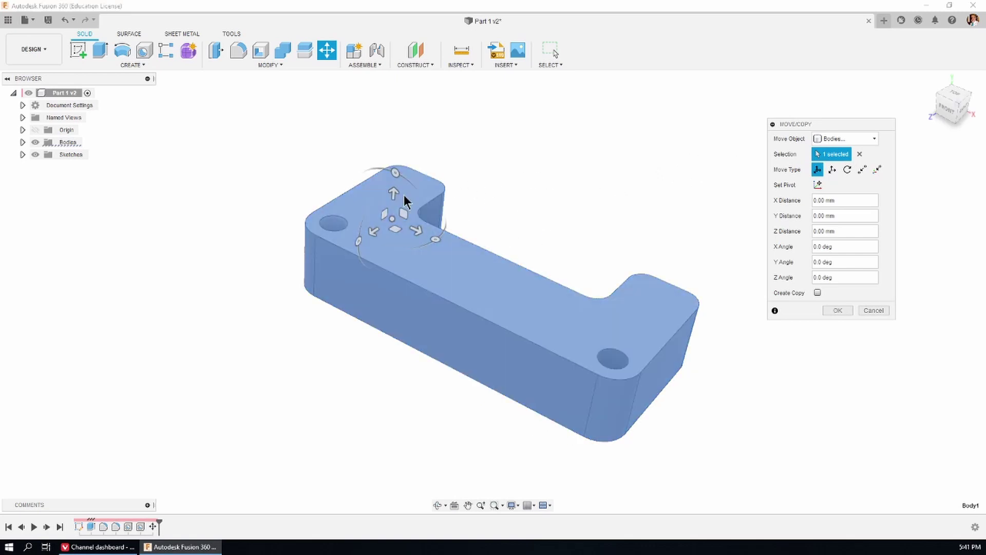
{"action": "left_click_drag", "start_coordinate": [394, 194], "coordinate": [392, 216]}
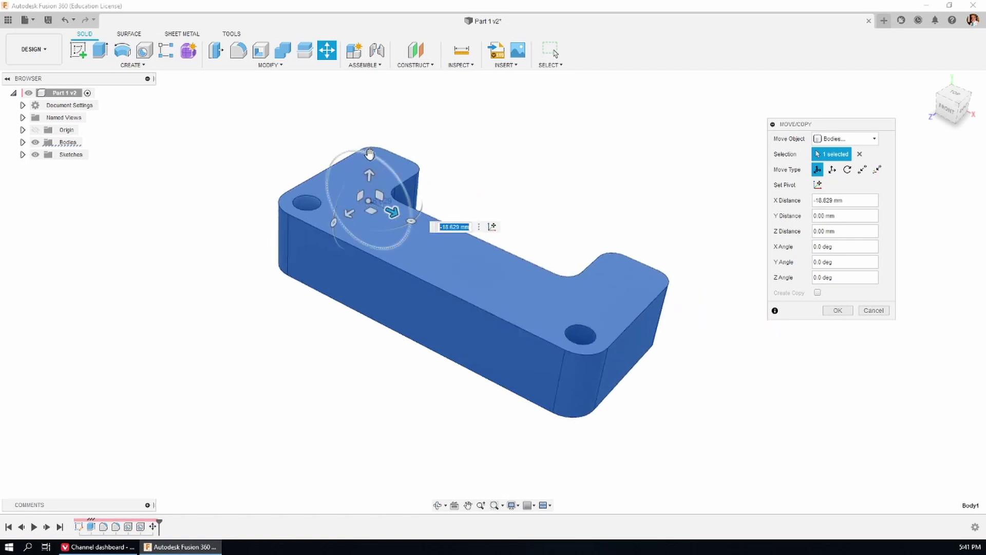
{"action": "mouse_move", "coordinate": [366, 150]}
{"action": "left_mouse_down"}
{"action": "mouse_move", "coordinate": [378, 159]}
{"action": "mouse_move", "coordinate": [365, 134]}
{"action": "mouse_move", "coordinate": [380, 154]}
{"action": "left_mouse_up"}
{"action": "key", "text": "Escape"}
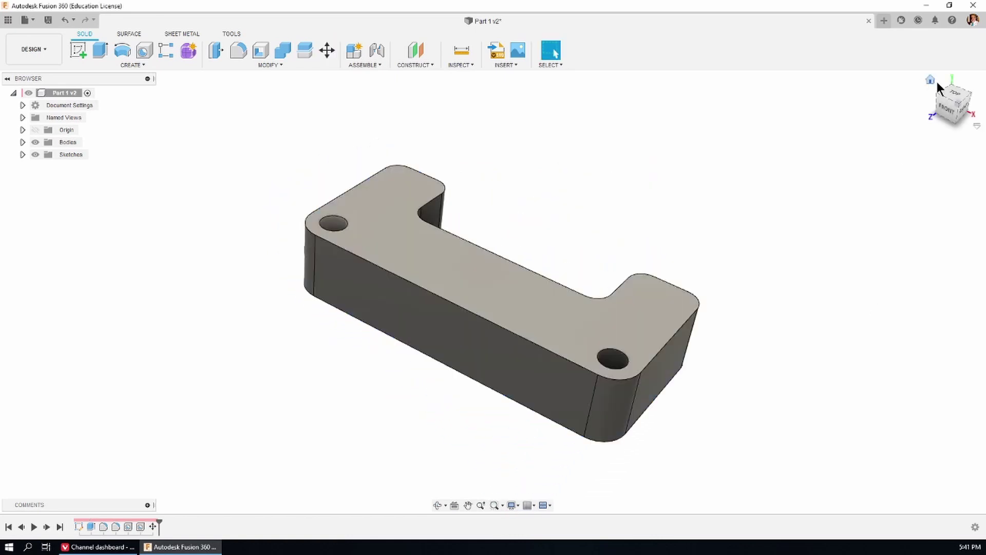
{"action": "left_click", "coordinate": [929, 80]}
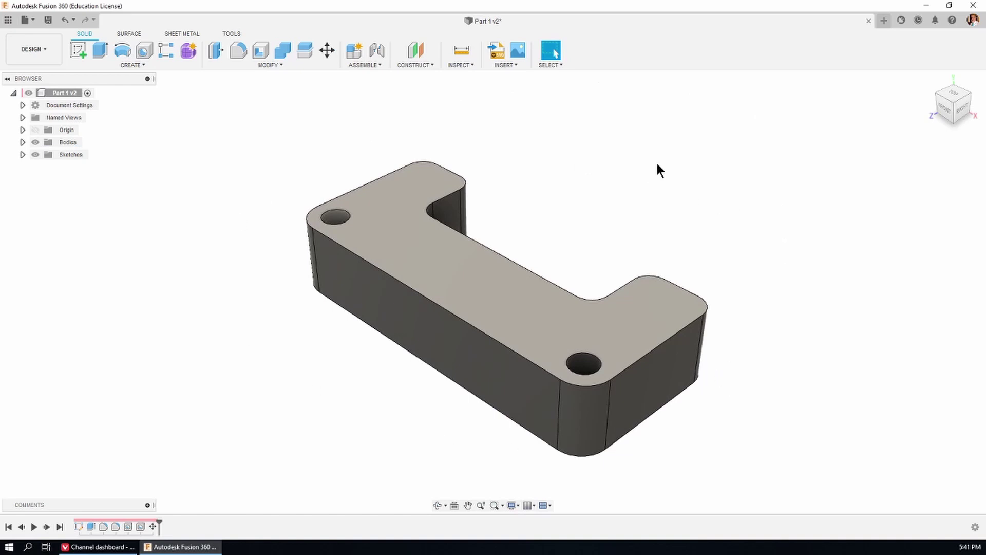
Rotate the bracket body -90 degrees about the X axis with Move/Copy
{"action": "left_click", "coordinate": [327, 51]}
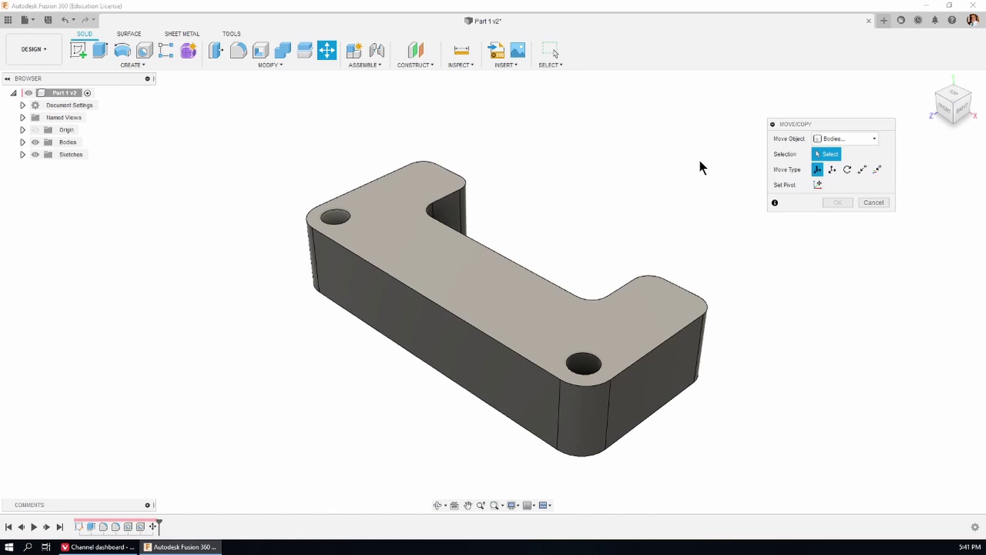
{"action": "left_click", "coordinate": [478, 264]}
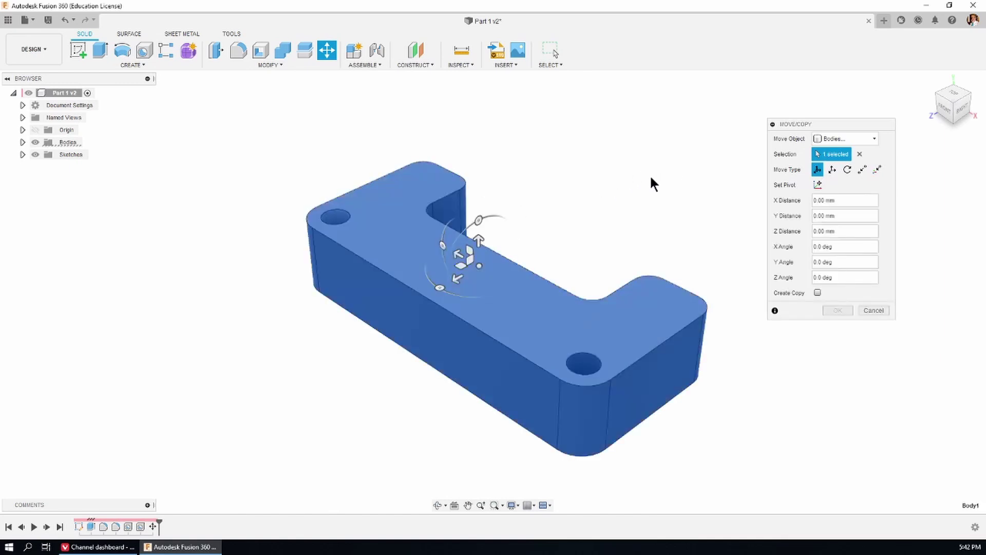
{"action": "left_click_drag", "start_coordinate": [477, 220], "coordinate": [437, 233]}
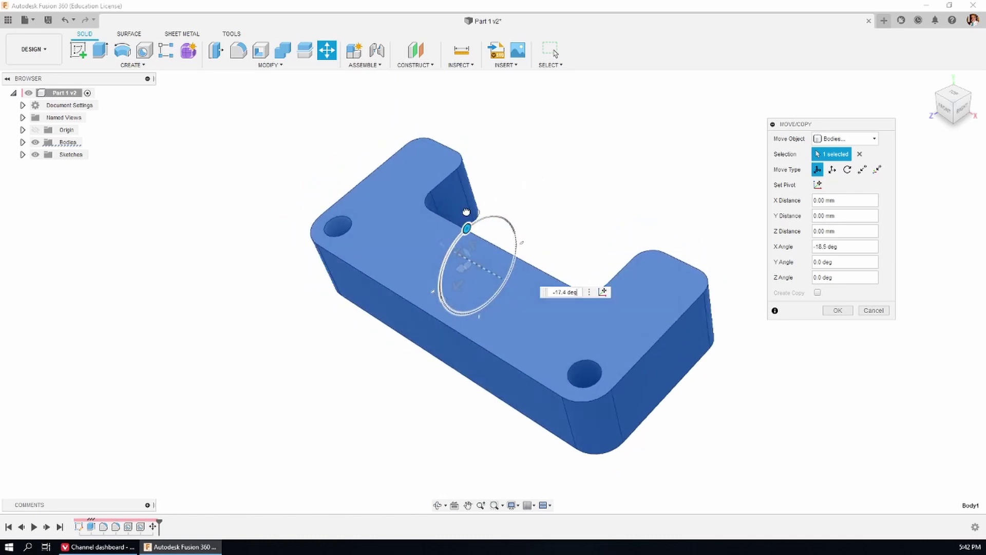
{"action": "left_click_drag", "start_coordinate": [467, 212], "coordinate": [471, 224]}
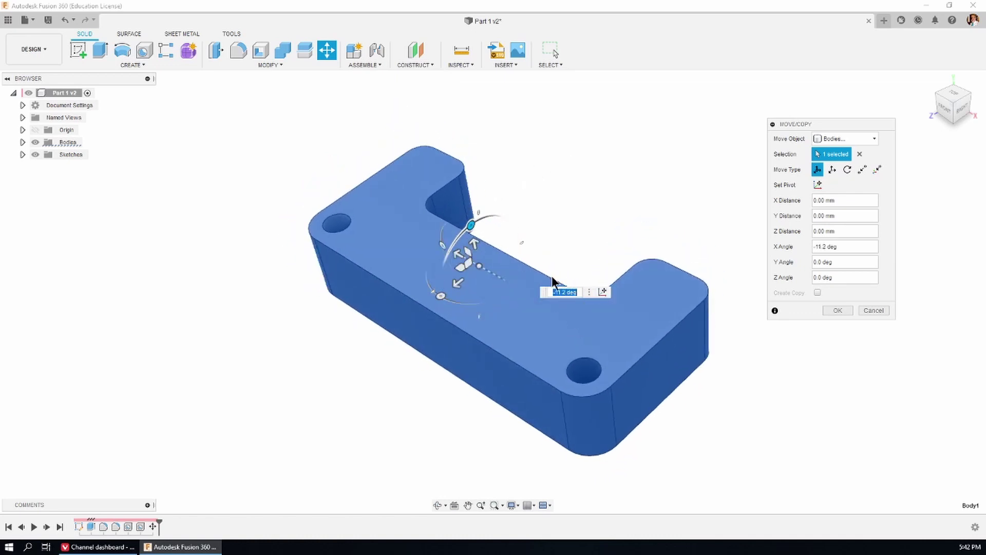
{"action": "type", "text": "90"}
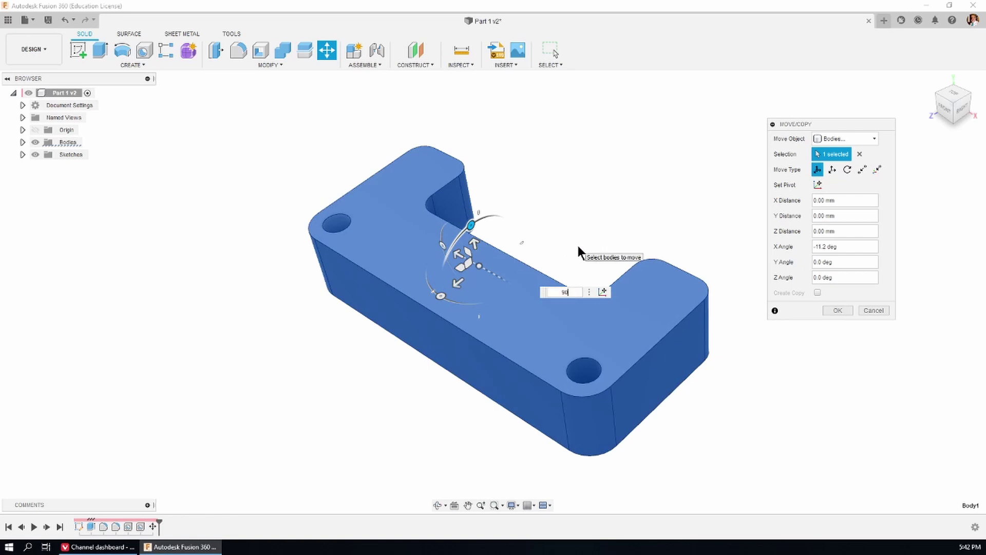
{"action": "key", "text": "Return"}
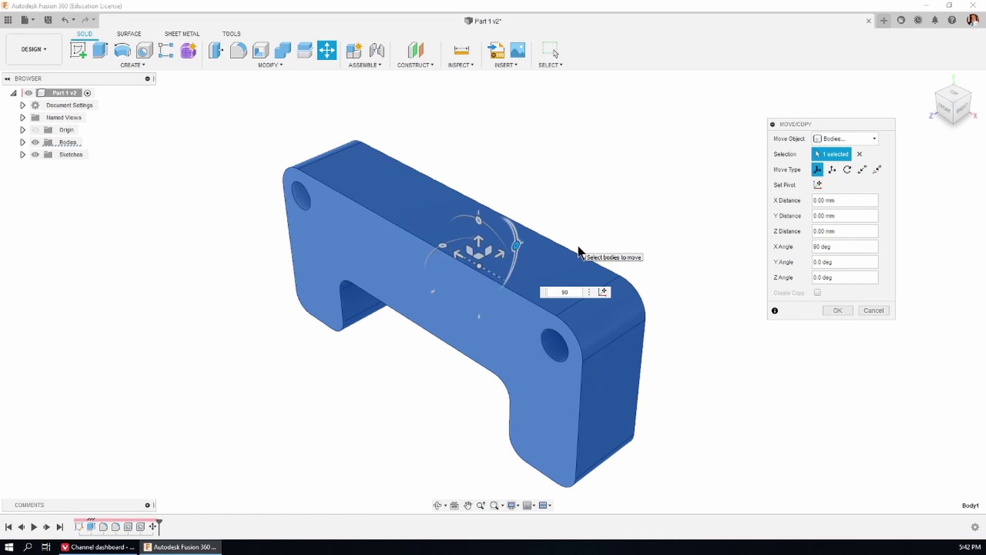
{"action": "type", "text": "-"}
{"action": "key", "text": "Return"}
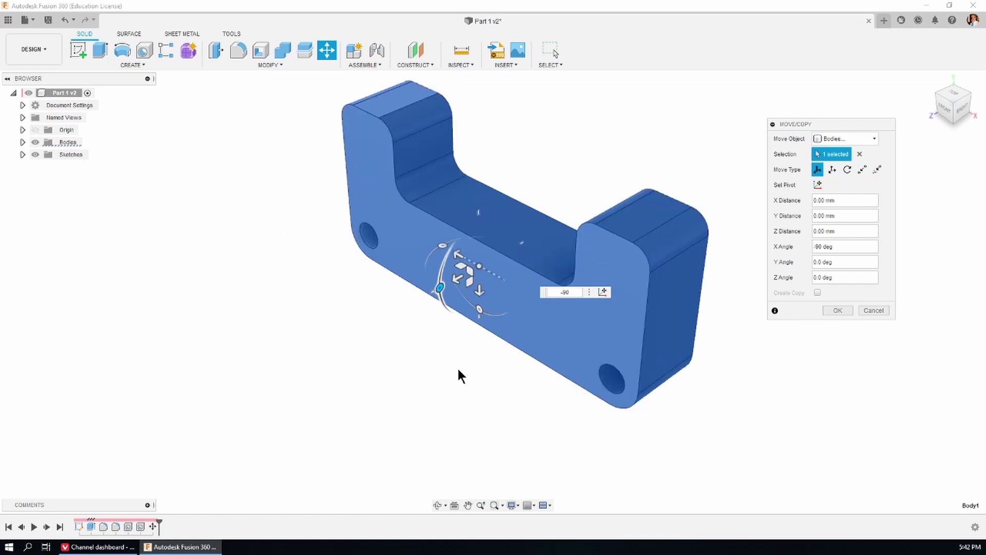
{"action": "left_click", "coordinate": [841, 310]}
{"action": "scroll", "coordinate": [801, 210], "scroll_direction": "down", "scroll_amount": 2}
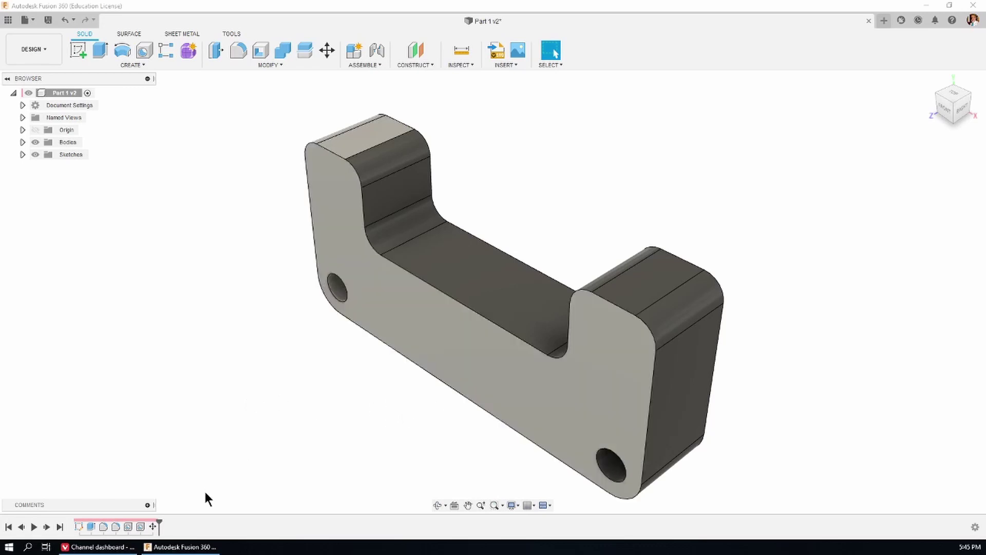
Delete the Move feature from the timeline and return to the home view
{"action": "right_click", "coordinate": [152, 526]}
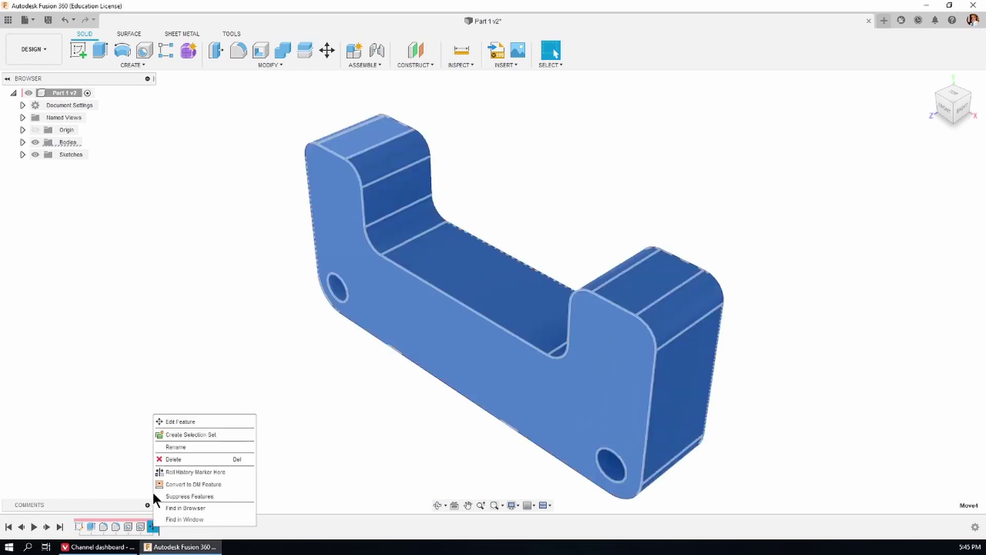
{"action": "left_click", "coordinate": [177, 455]}
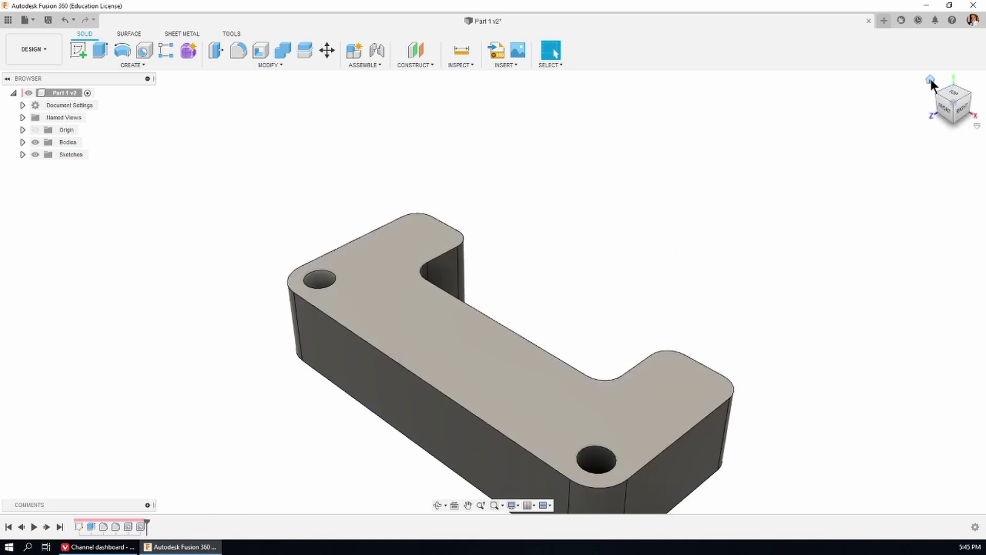
{"action": "left_click", "coordinate": [930, 79]}
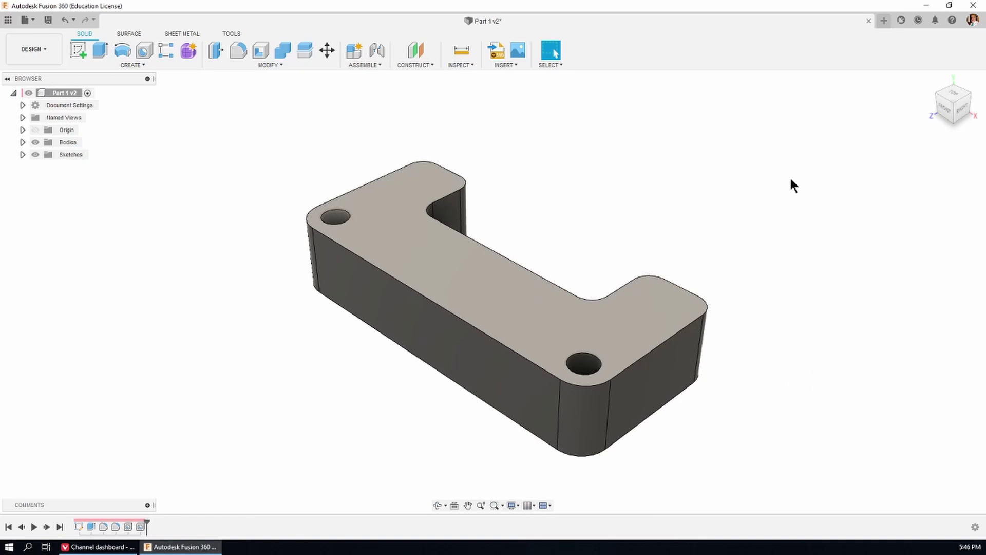
Align the bracket body's top face to the vertical XY origin plane
{"action": "left_click", "coordinate": [281, 66]}
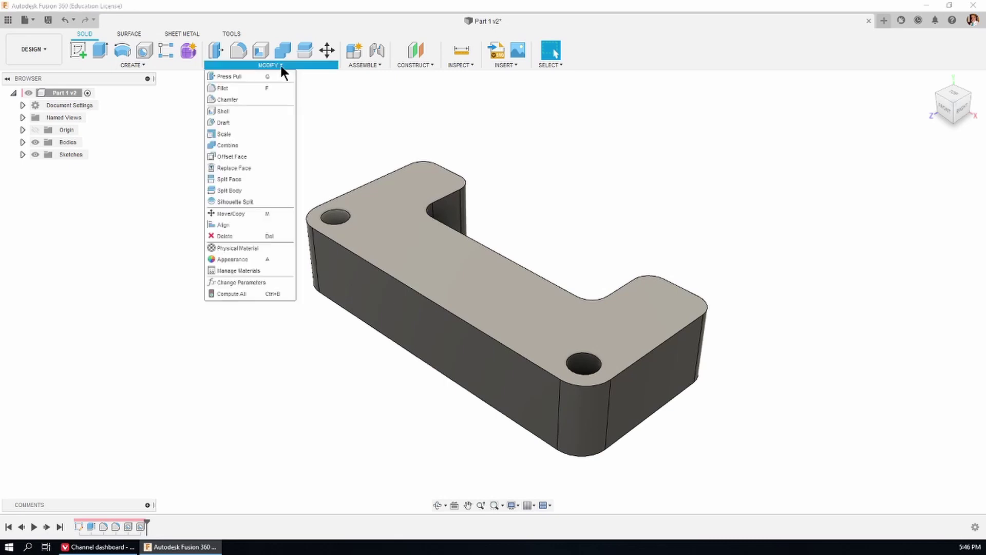
{"action": "left_click", "coordinate": [226, 224]}
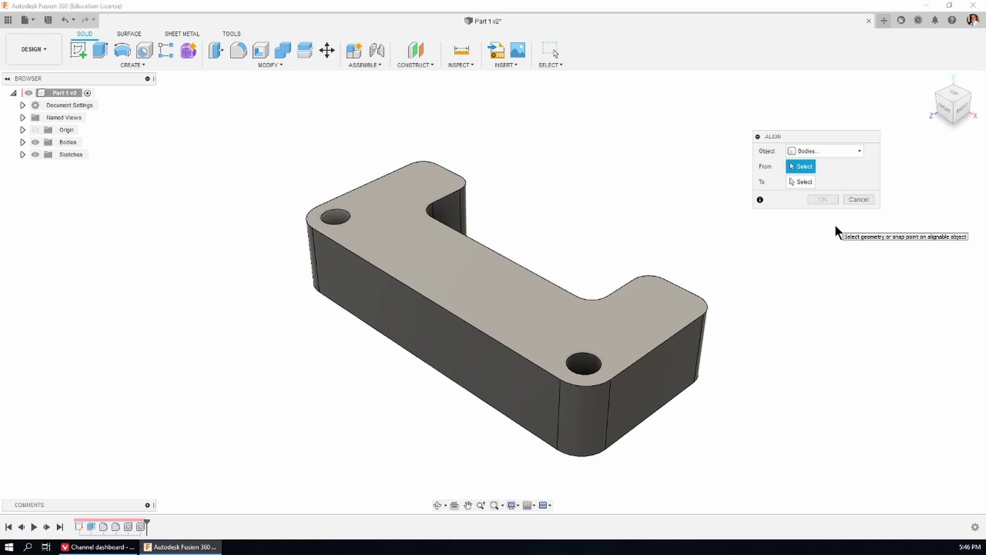
{"action": "left_click", "coordinate": [858, 152]}
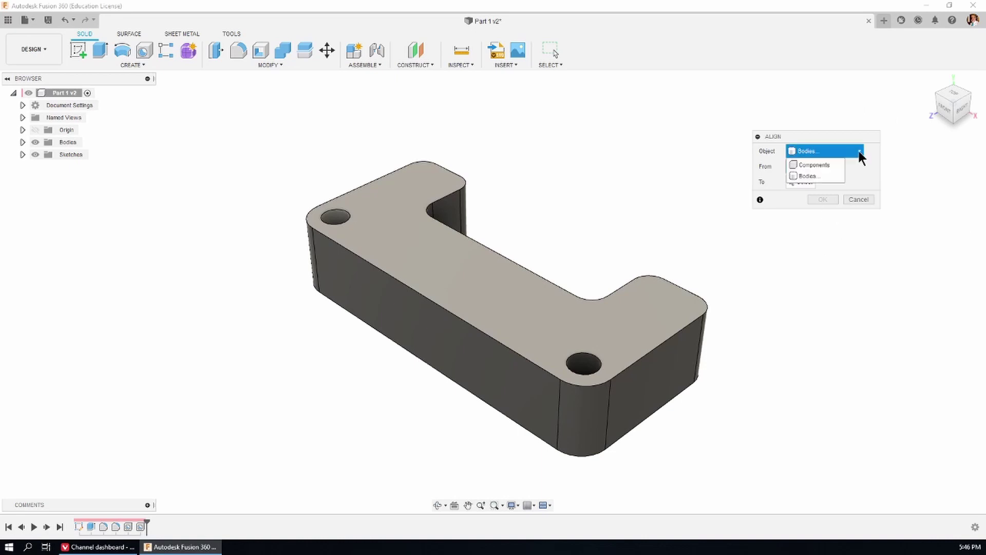
{"action": "left_click", "coordinate": [825, 176]}
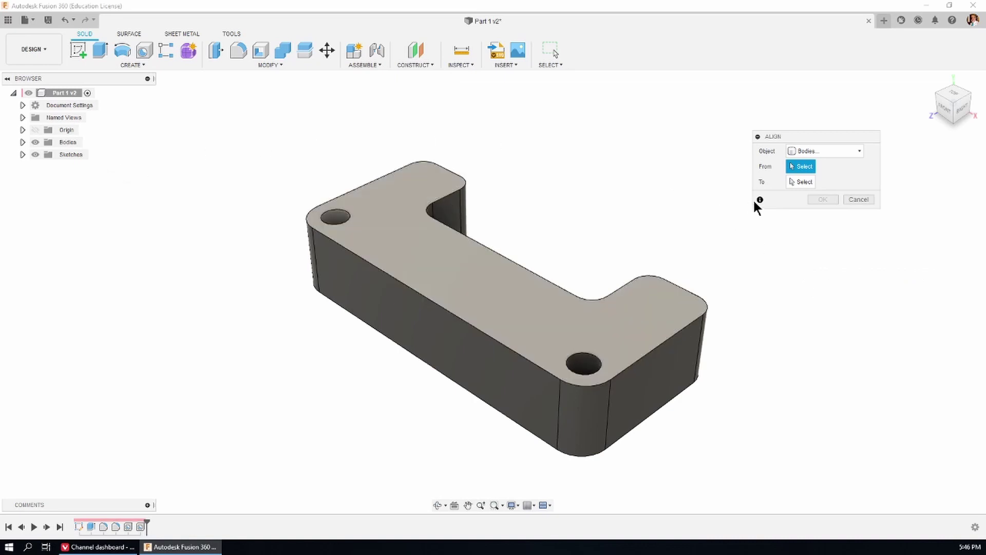
{"action": "left_click", "coordinate": [433, 293]}
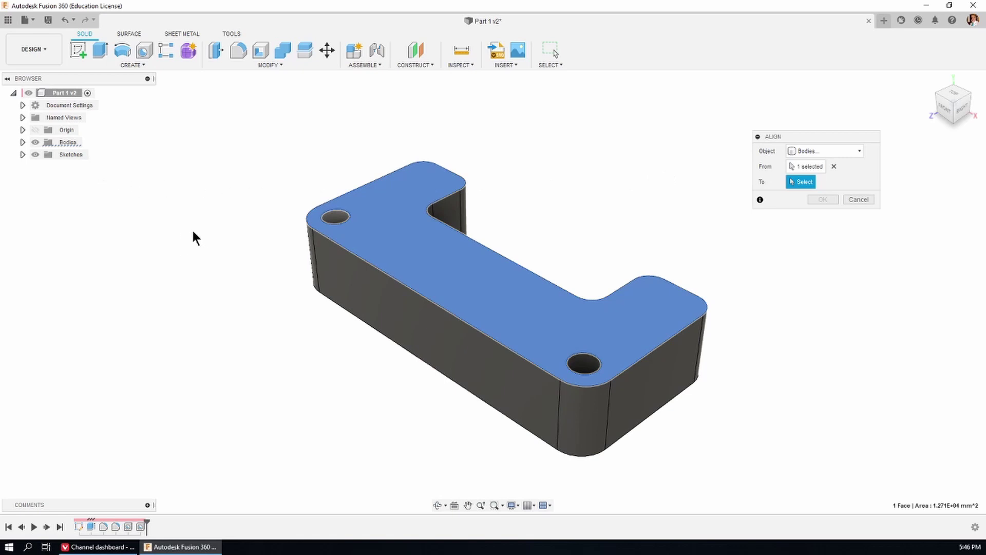
{"action": "left_click", "coordinate": [35, 129]}
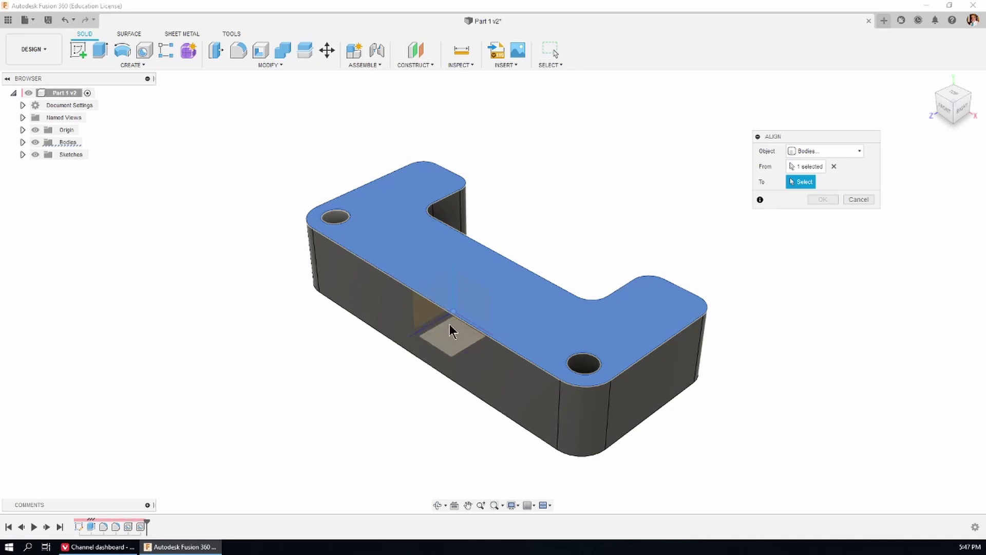
{"action": "left_click", "coordinate": [476, 300]}
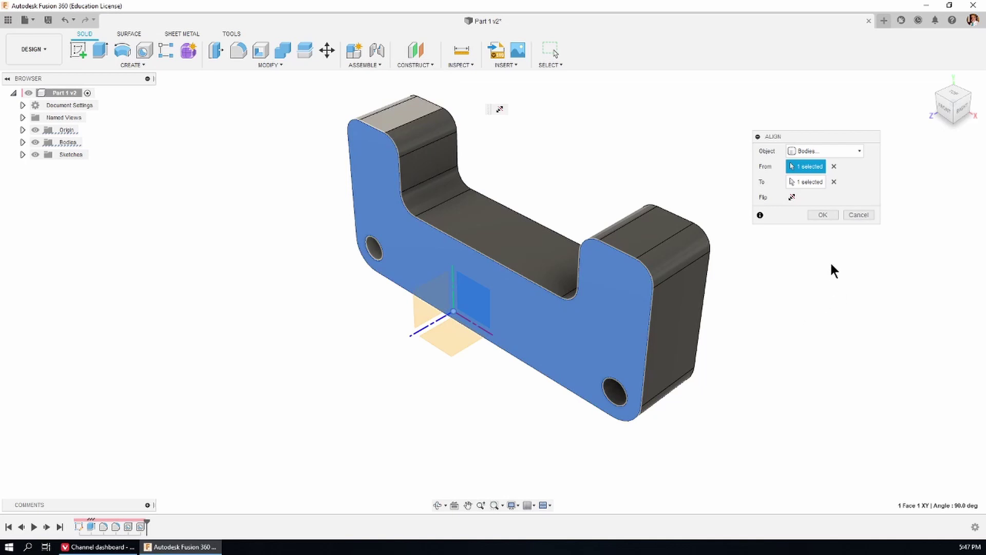
{"action": "left_click", "coordinate": [823, 214]}
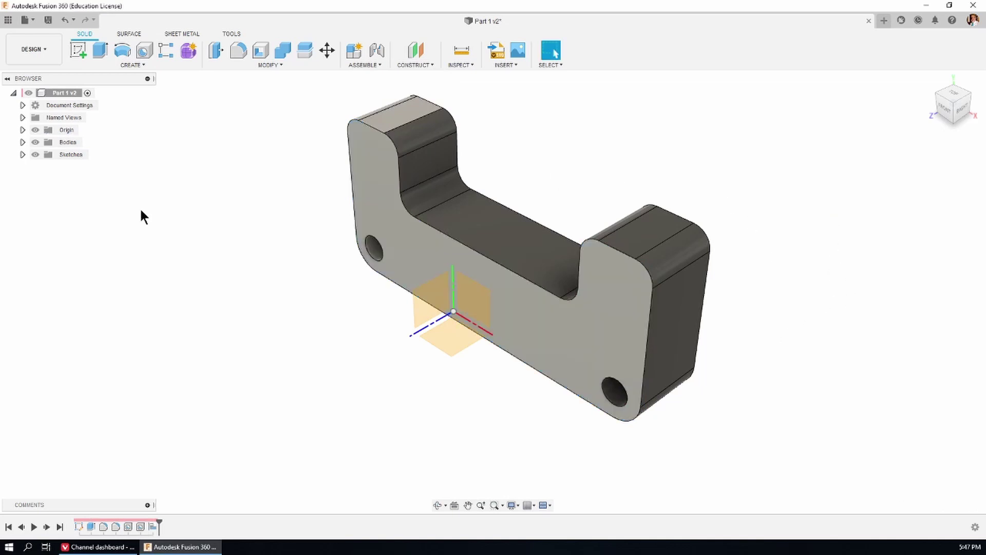
Hide the origin planes, go to the home view and fit the part
{"action": "left_click", "coordinate": [35, 129]}
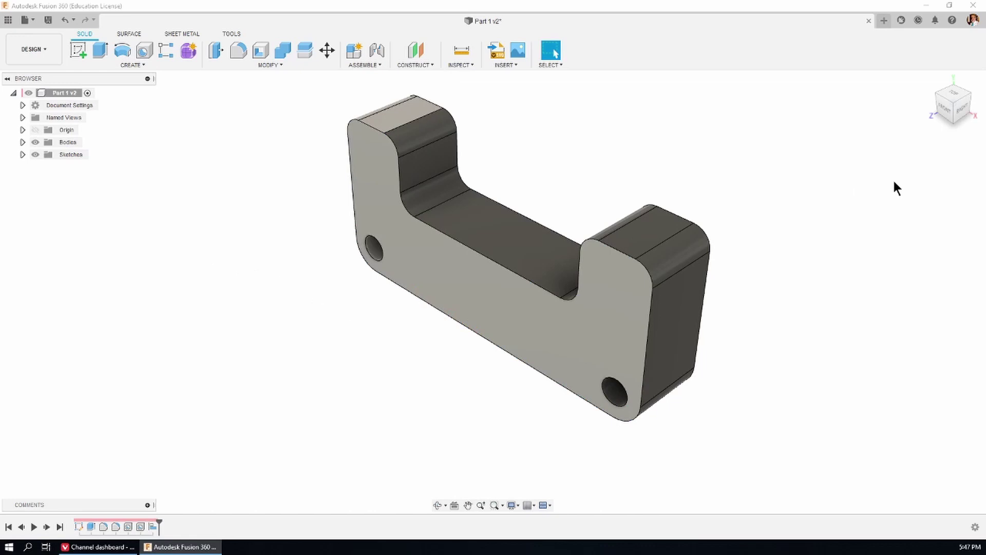
{"action": "left_click", "coordinate": [930, 80]}
{"action": "key", "text": "F6"}
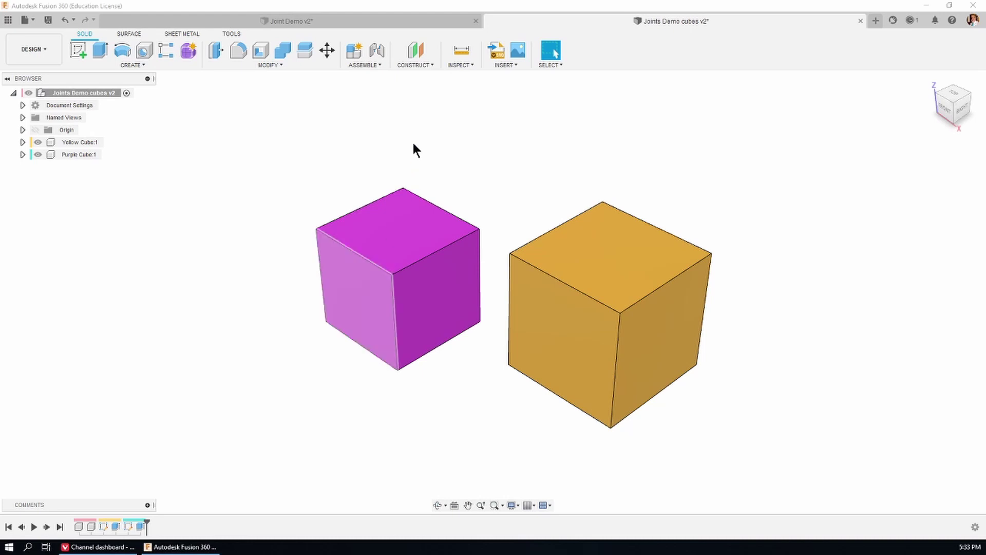
{"action": "left_click", "coordinate": [365, 65]}
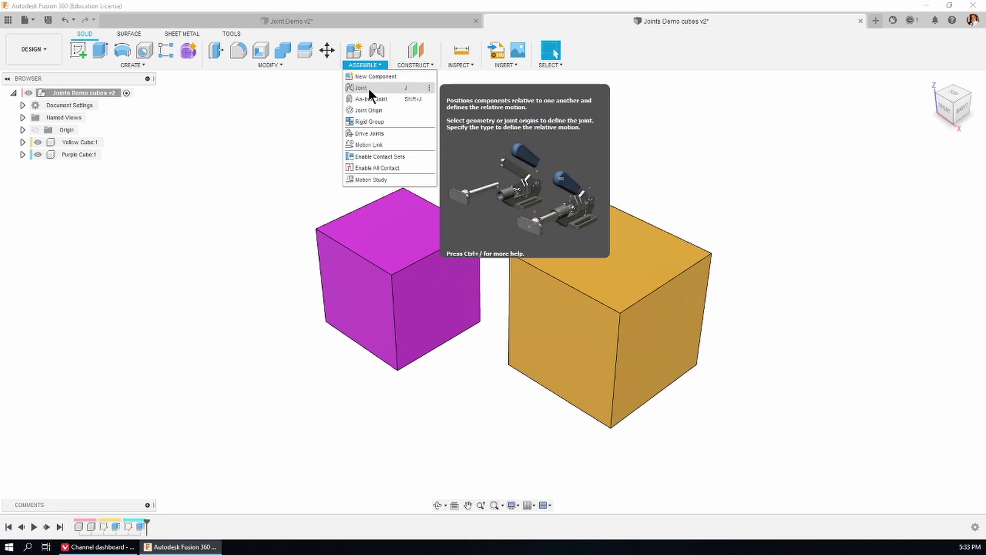
{"action": "left_click", "coordinate": [256, 171]}
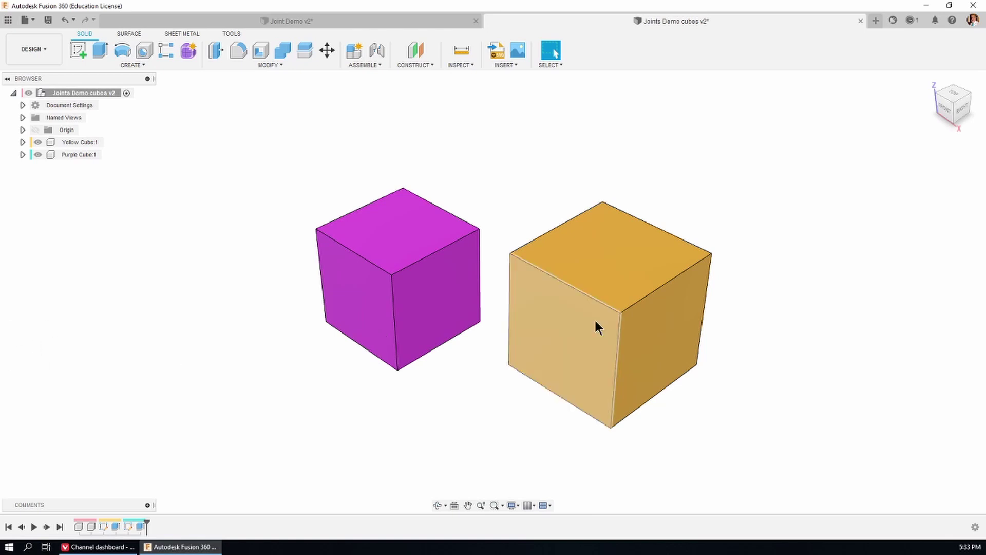
{"action": "middle_click_drag", "start_coordinate": [570, 180], "coordinate": [613, 167], "text": "shift"}
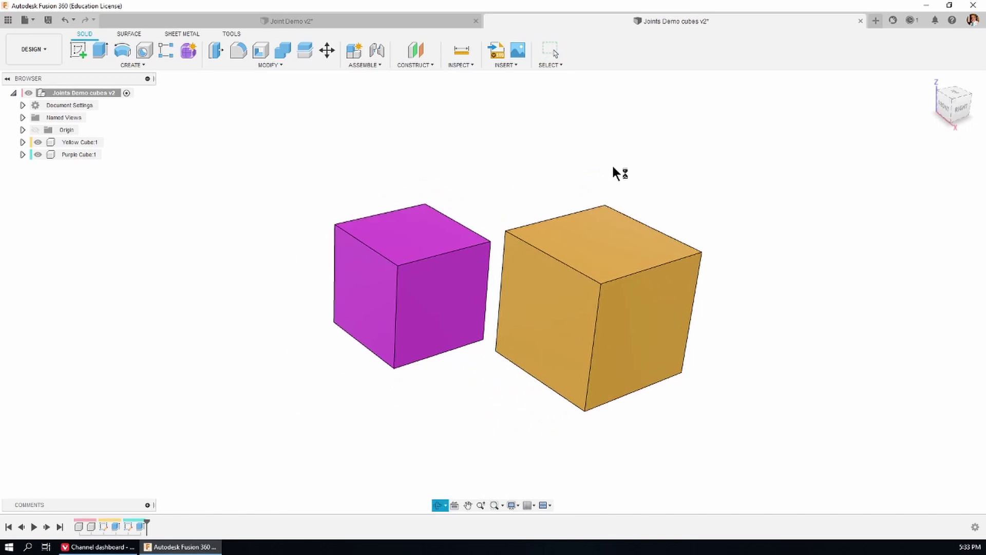
{"action": "left_click", "coordinate": [369, 67]}
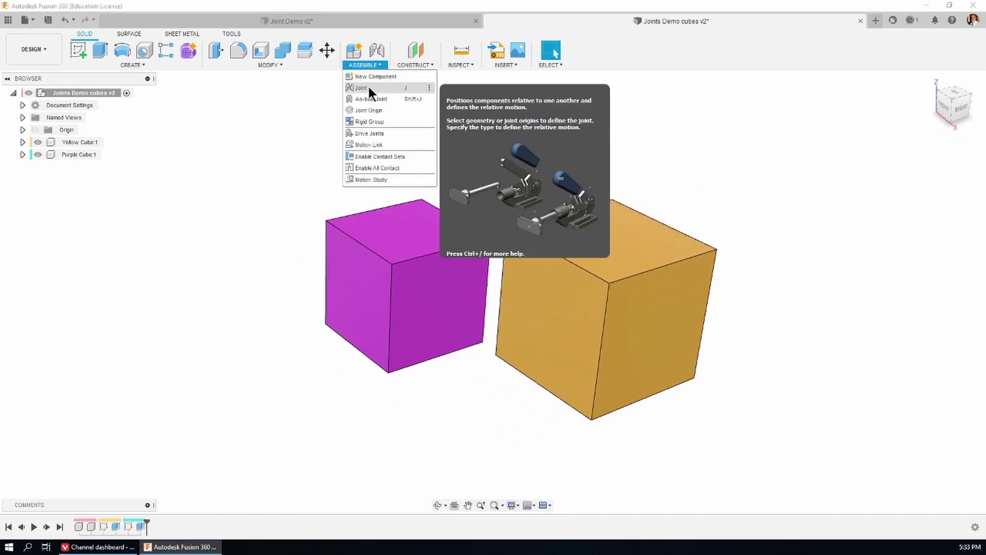
{"action": "left_click", "coordinate": [368, 87]}
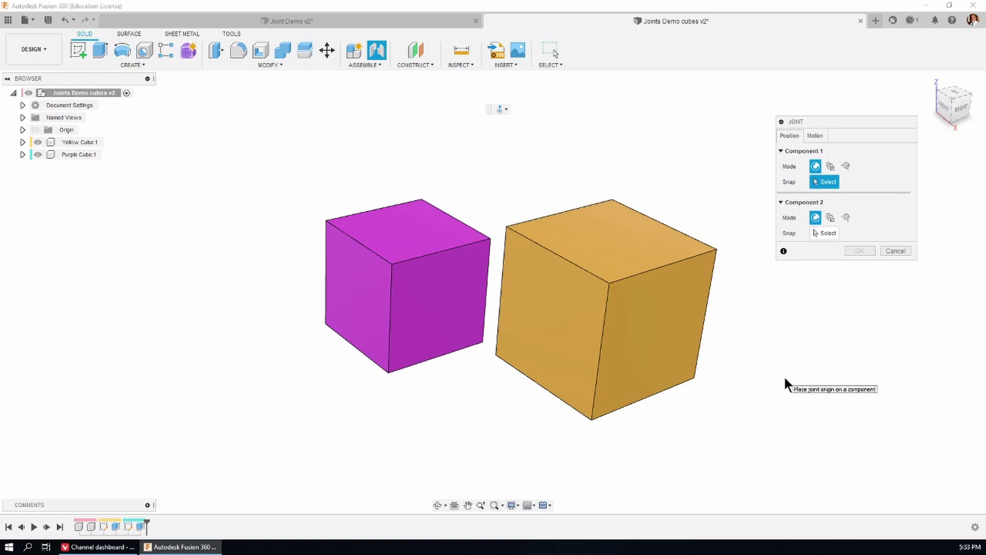
{"action": "left_click", "coordinate": [889, 251]}
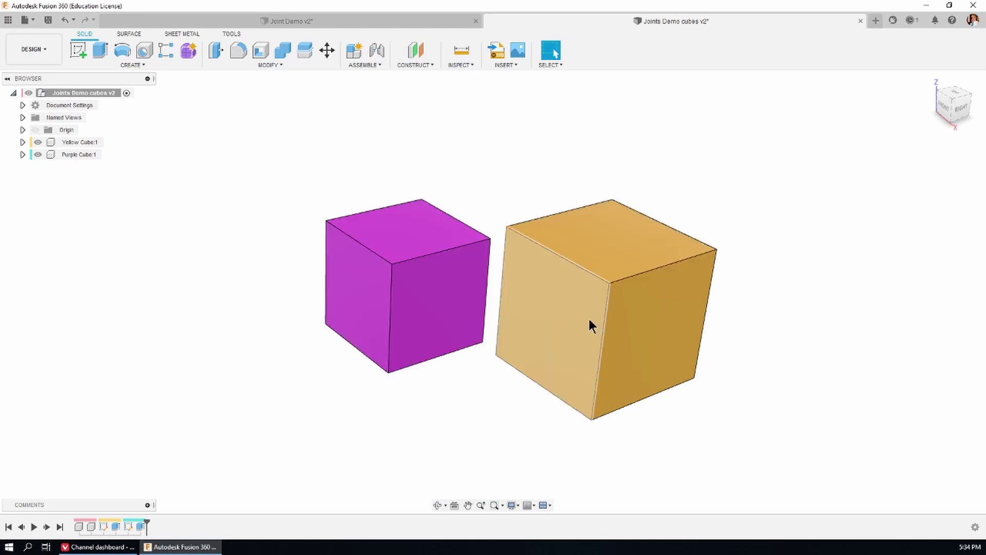
{"action": "middle_click_drag", "start_coordinate": [649, 160], "coordinate": [656, 156], "text": "shift"}
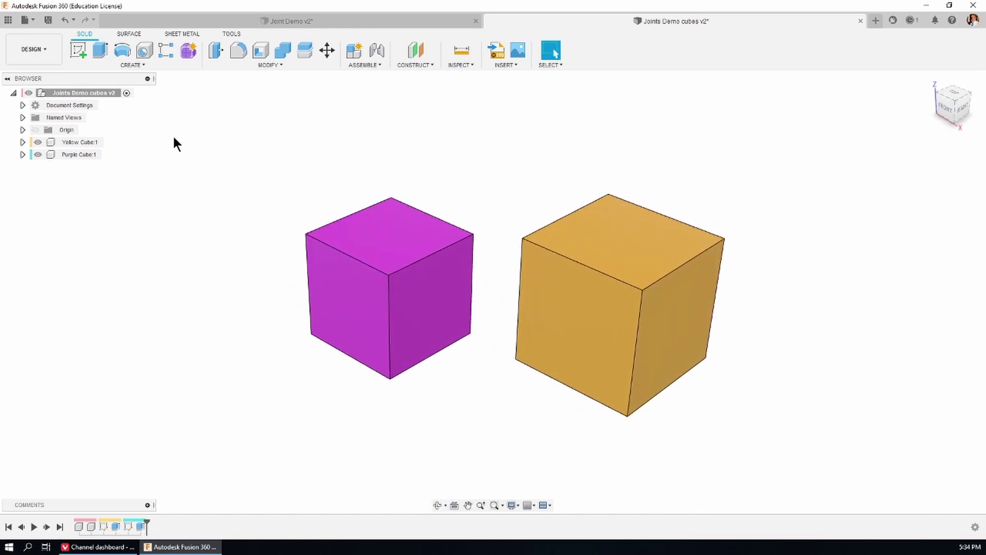
Ground Yellow Cube:1 so it stays fixed
{"action": "right_click", "coordinate": [71, 139]}
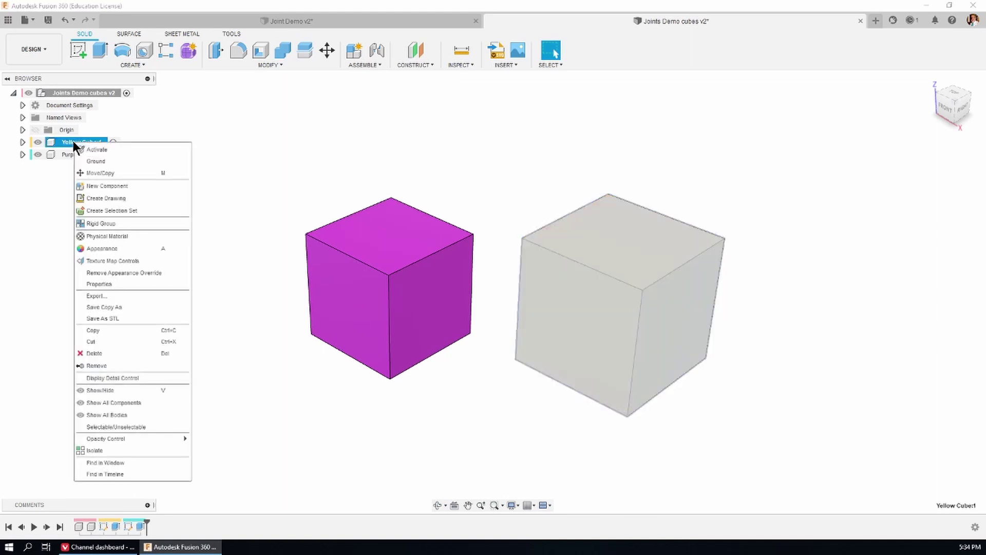
{"action": "left_click", "coordinate": [98, 163]}
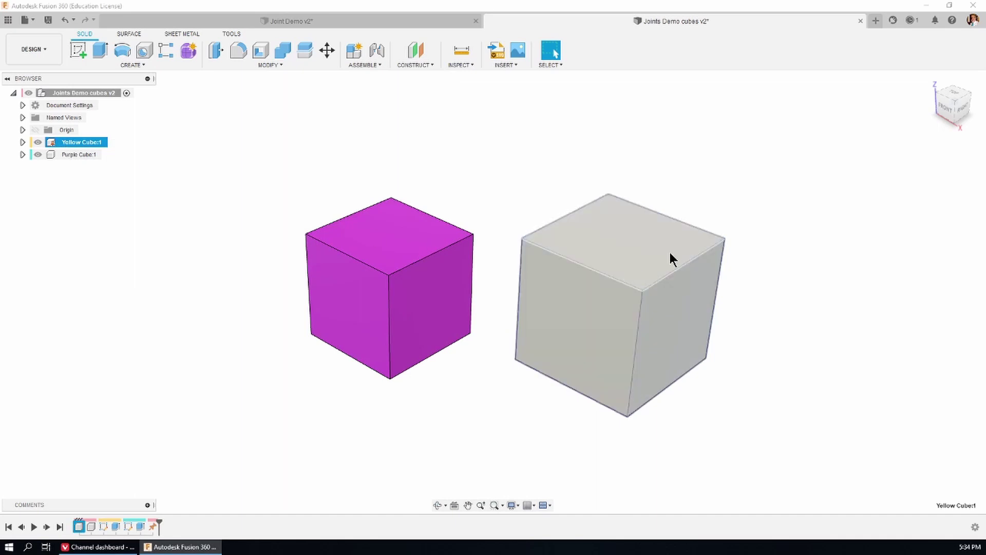
{"action": "left_click", "coordinate": [613, 139]}
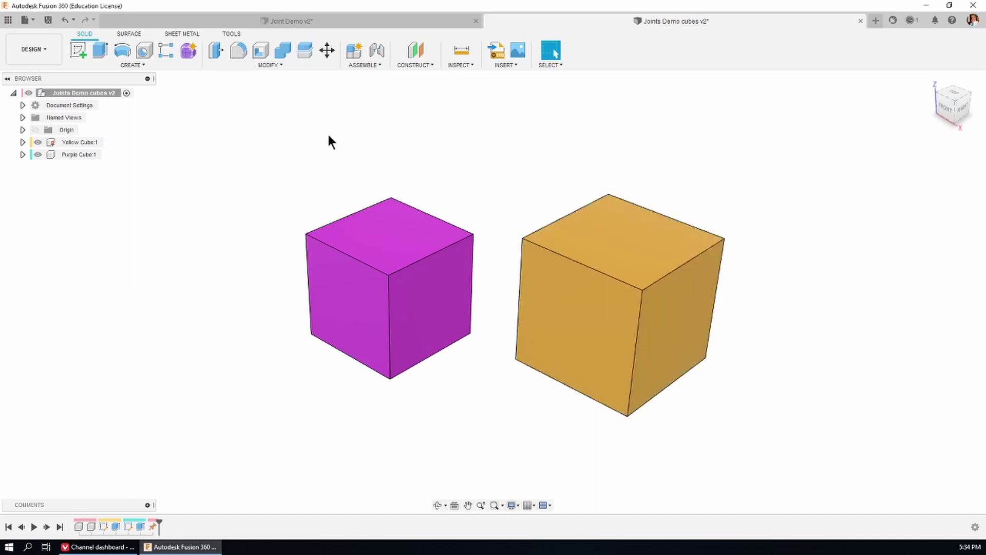
Join the purple cube's top corner to the yellow cube's top corner
{"action": "left_click", "coordinate": [365, 65]}
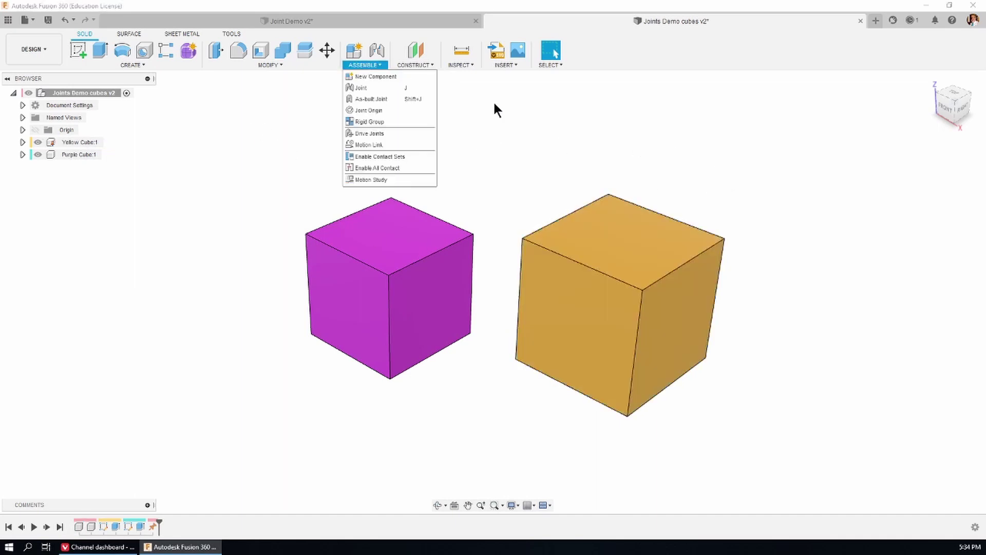
{"action": "left_click", "coordinate": [362, 88]}
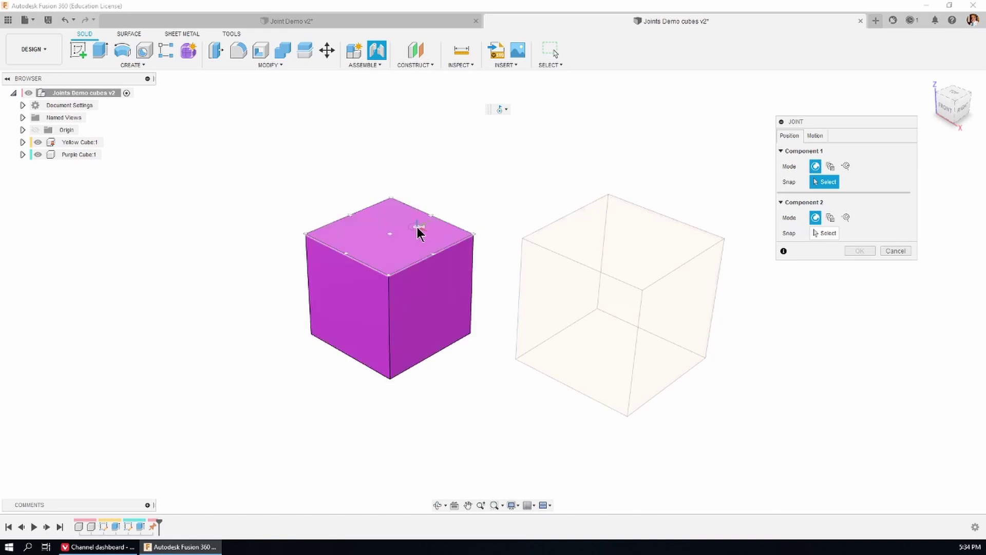
{"action": "left_click", "coordinate": [473, 234]}
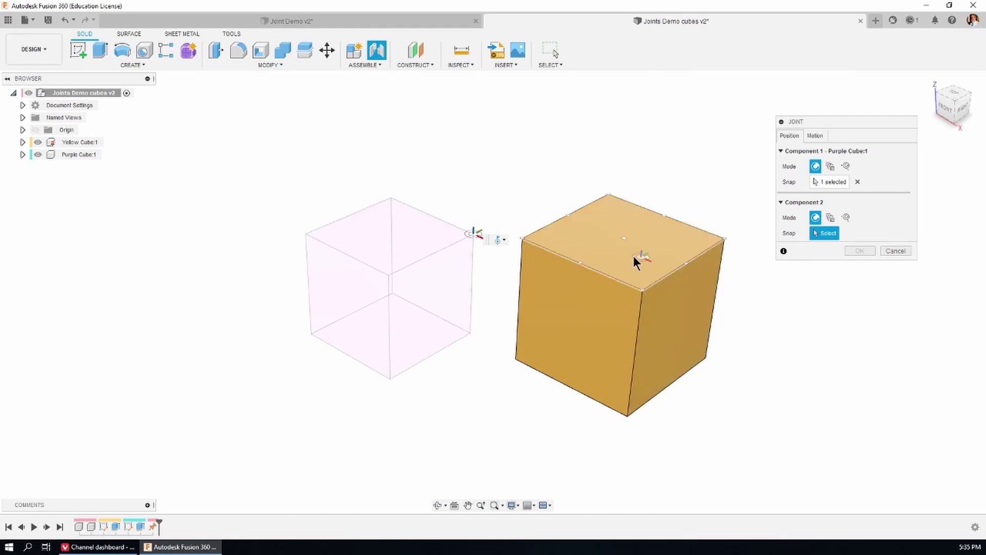
{"action": "left_click", "coordinate": [516, 361]}
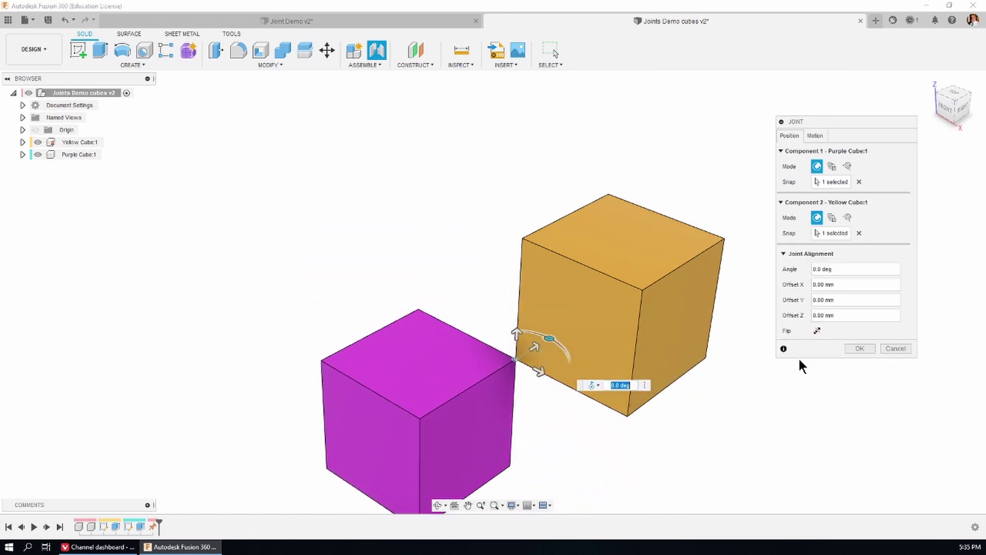
{"action": "left_click", "coordinate": [864, 347]}
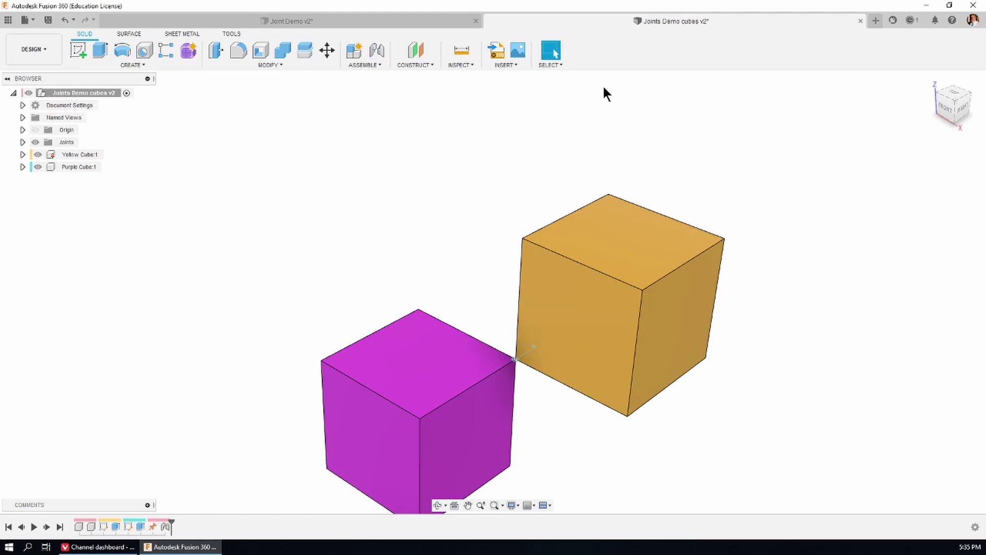
Delete the corner joint from the timeline
{"action": "right_click", "coordinate": [165, 525]}
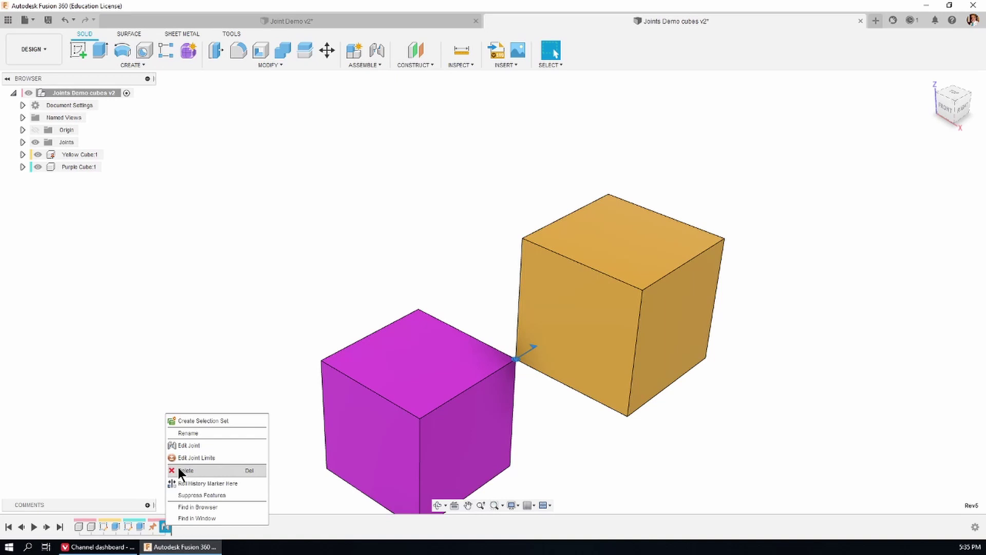
{"action": "left_click", "coordinate": [183, 467]}
{"action": "left_click_drag", "start_coordinate": [764, 354], "coordinate": [774, 363]}
{"action": "key", "text": "Escape"}
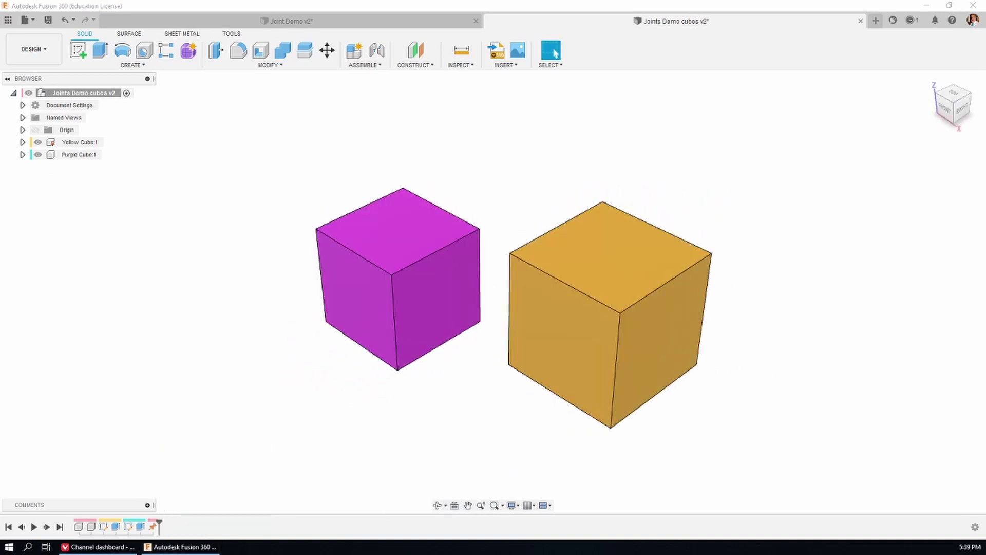
Create a joint snapping the purple cube's top edge to the yellow cube's bottom edge
{"action": "left_click", "coordinate": [374, 65]}
{"action": "left_click", "coordinate": [368, 87]}
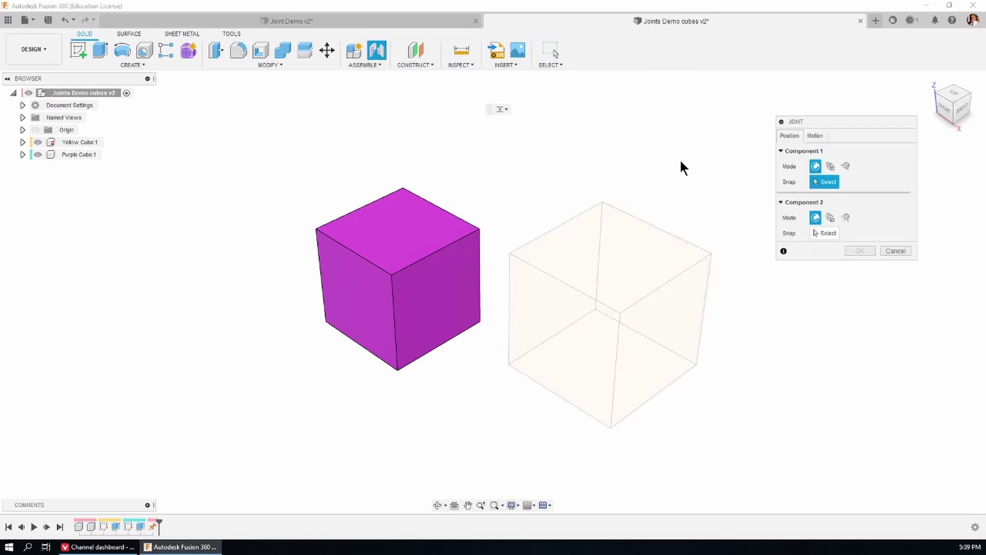
{"action": "left_click", "coordinate": [815, 136]}
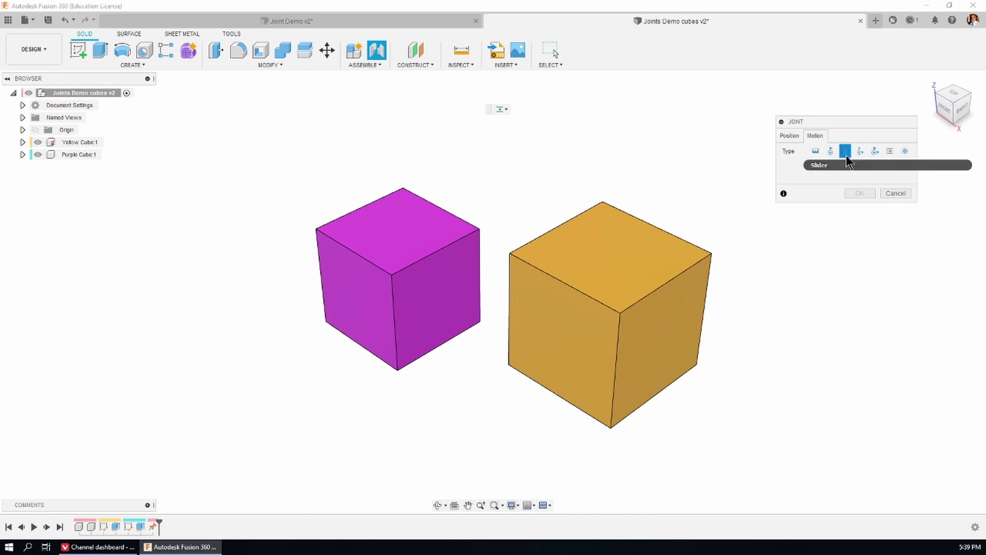
{"action": "left_click", "coordinate": [786, 137]}
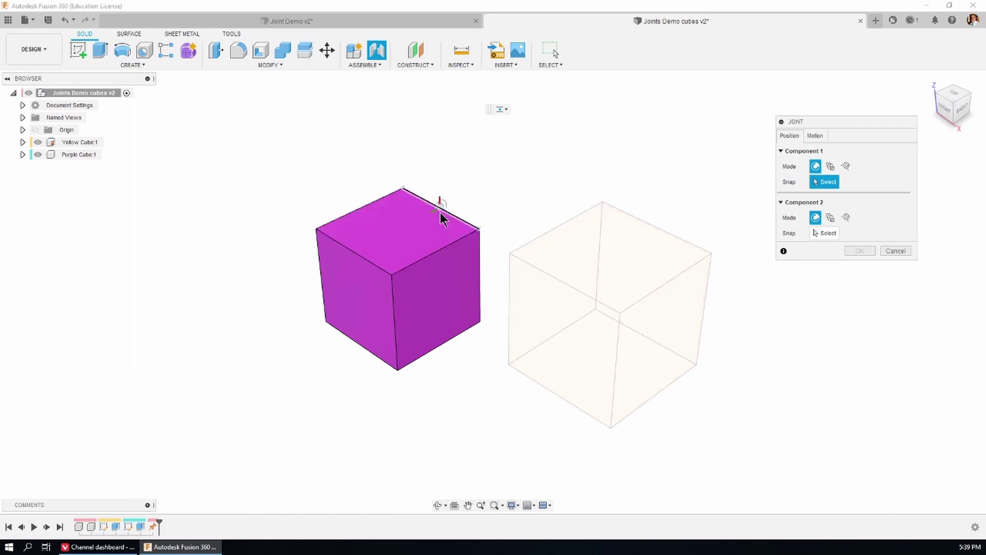
{"action": "left_click", "coordinate": [476, 227]}
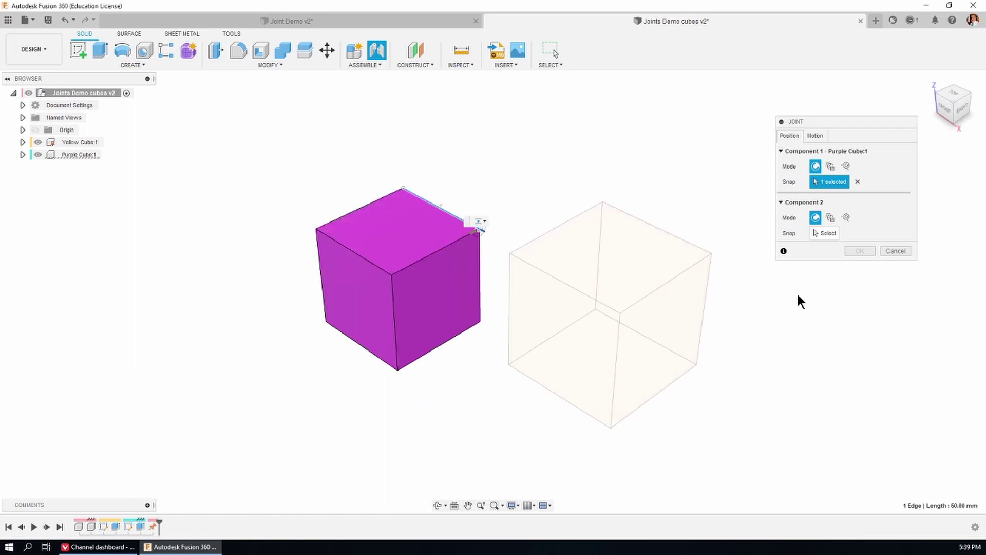
{"action": "left_click", "coordinate": [824, 231]}
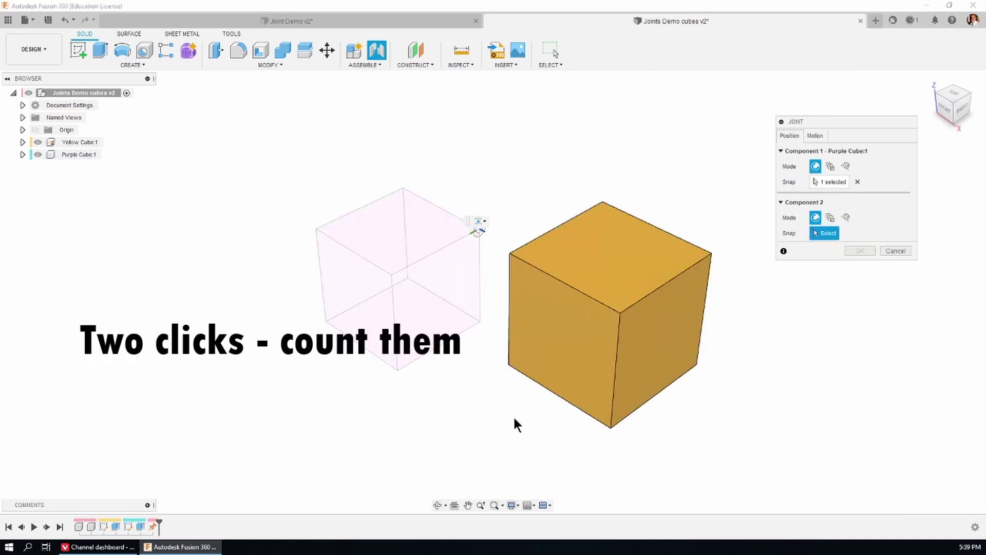
{"action": "left_click", "coordinate": [574, 408]}
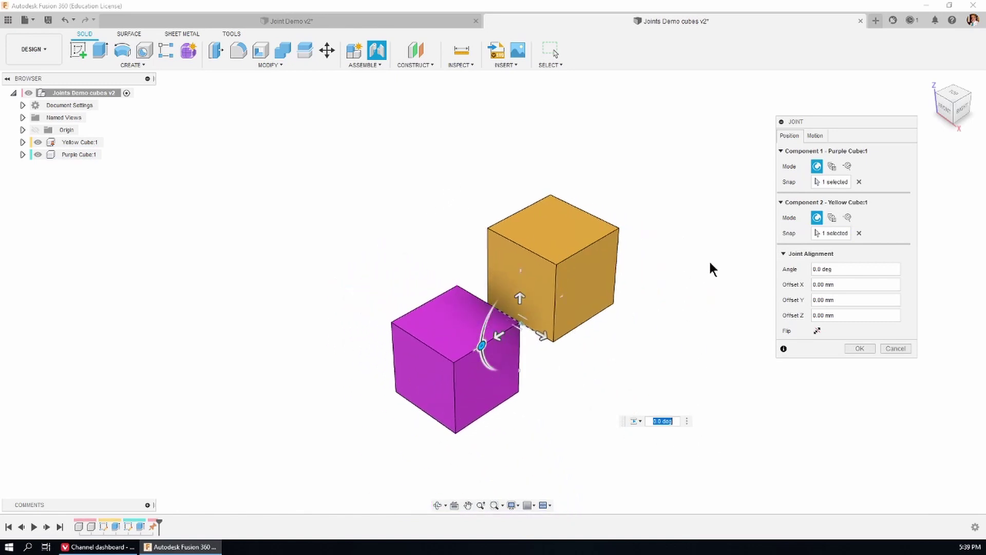
{"action": "left_click", "coordinate": [863, 347]}
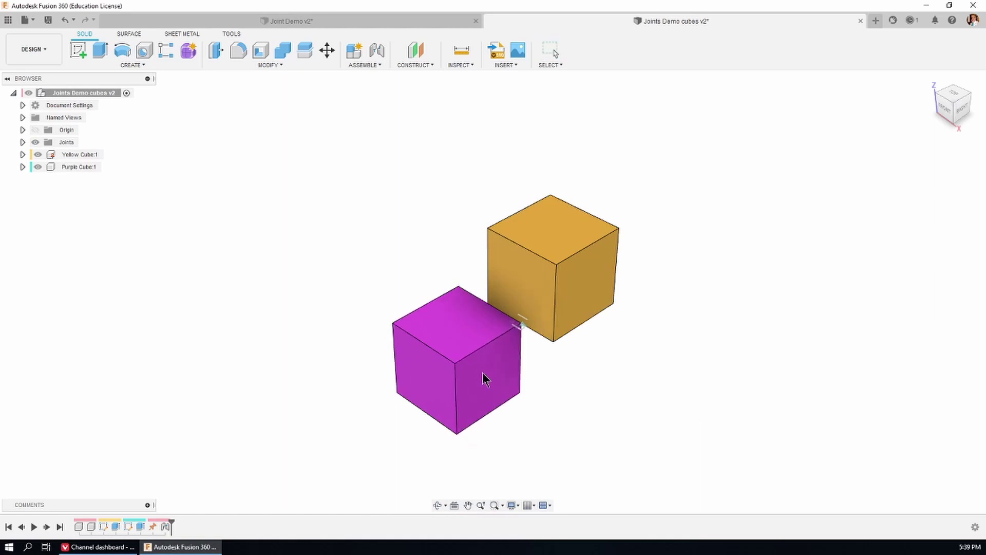
Drag the purple cube to test the joint, then revert its position
{"action": "left_click_drag", "start_coordinate": [485, 379], "coordinate": [519, 378]}
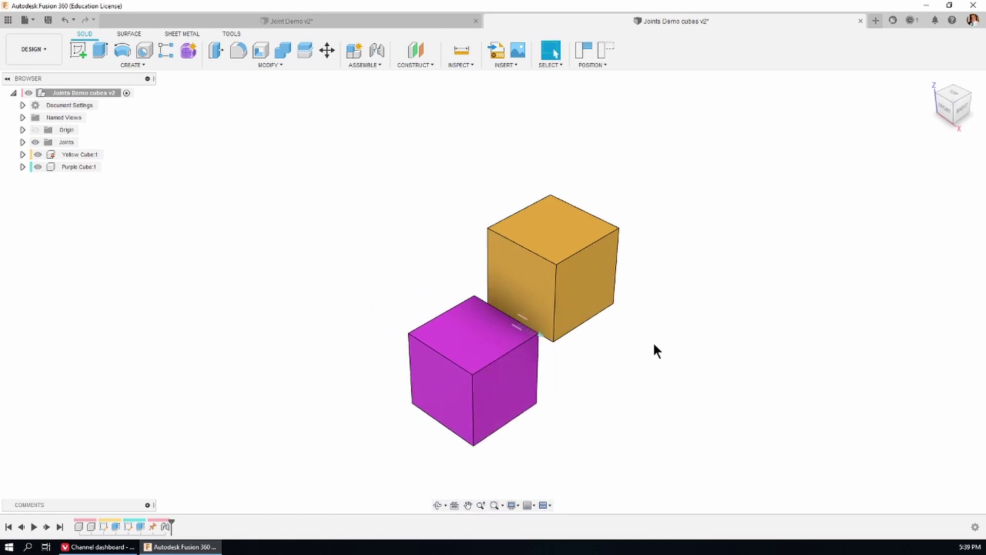
{"action": "middle_click_drag", "start_coordinate": [693, 327], "coordinate": [679, 381], "text": "shift"}
{"action": "left_click", "coordinate": [931, 89]}
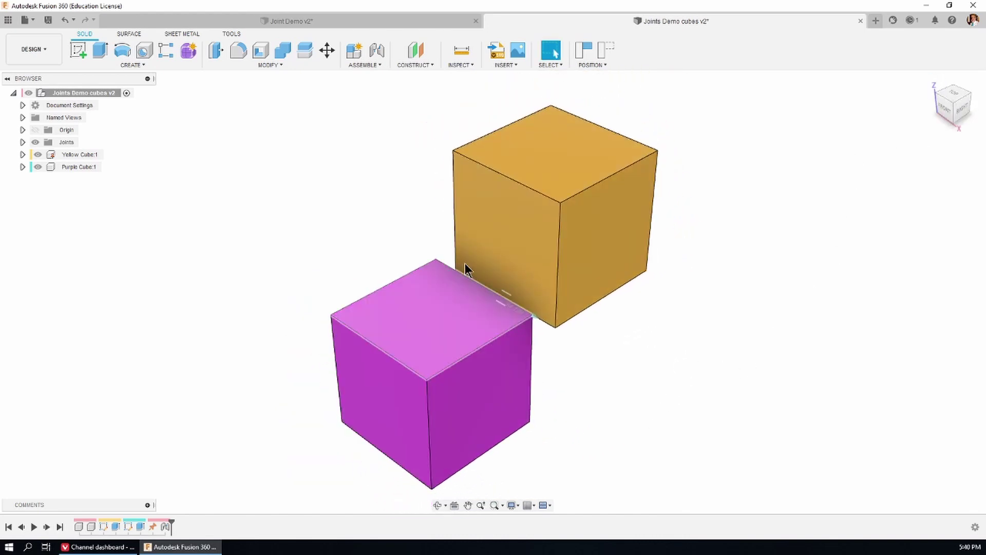
{"action": "left_click", "coordinate": [607, 50]}
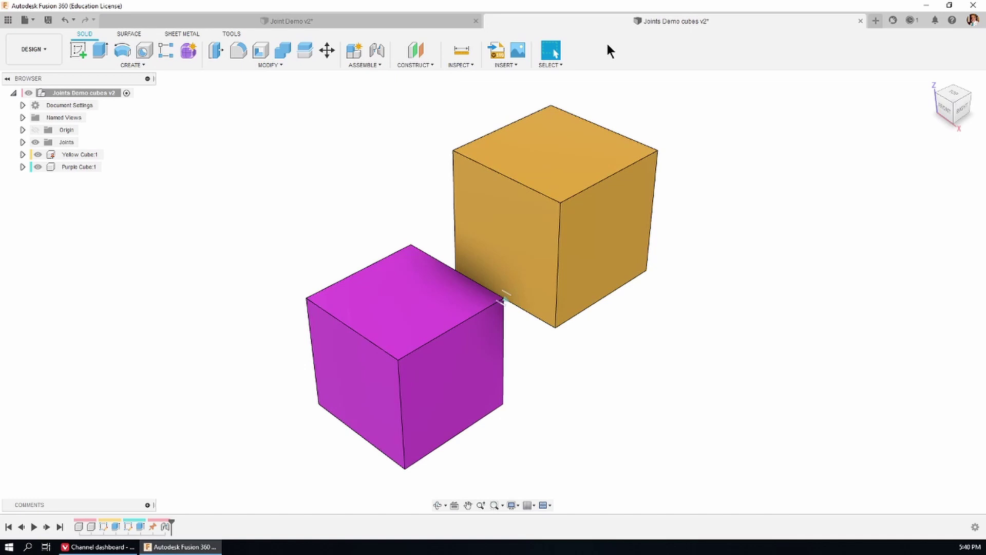
{"action": "left_click_drag", "start_coordinate": [403, 392], "coordinate": [605, 457]}
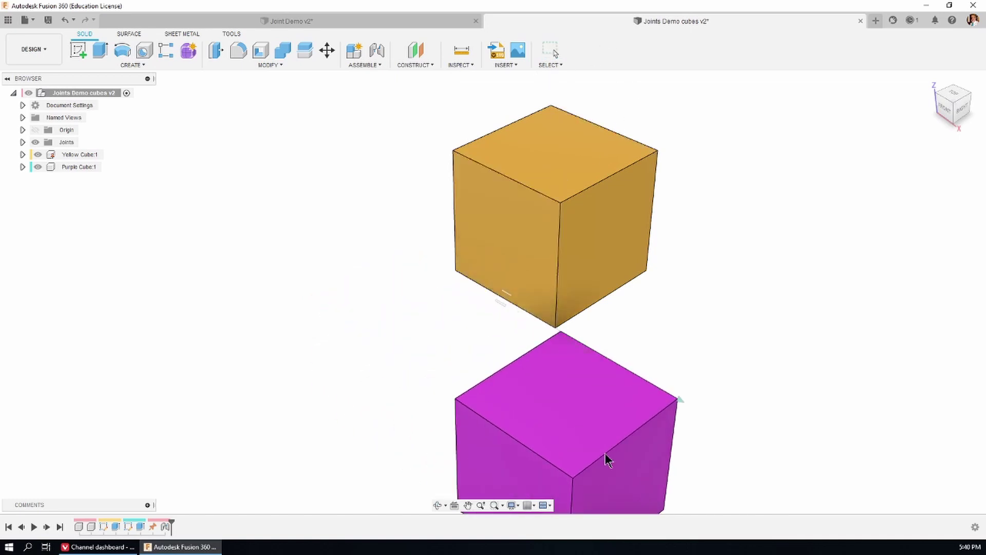
{"action": "left_click", "coordinate": [606, 50]}
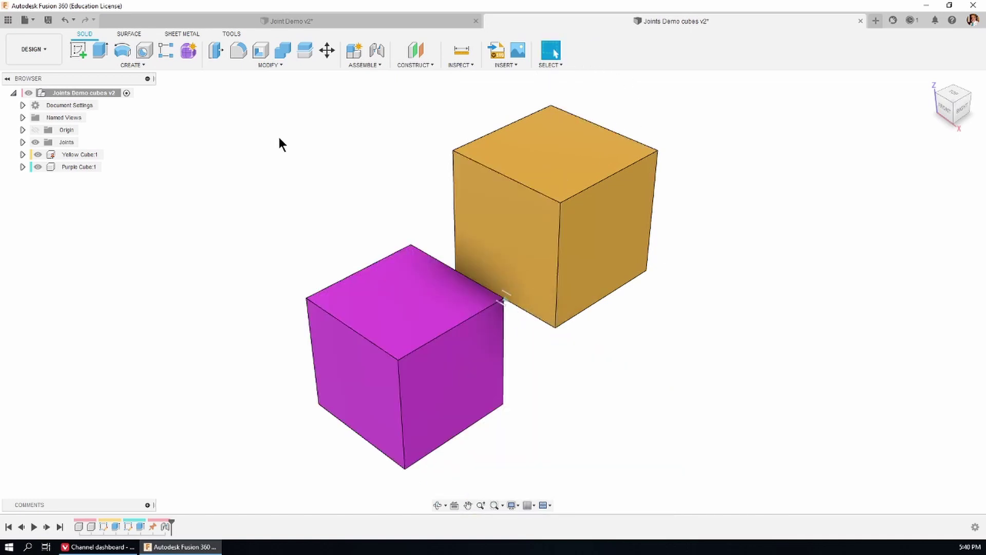
Switch to the Joint Demo v2 design with the indexing wheel and shaft
{"action": "left_click", "coordinate": [309, 20]}
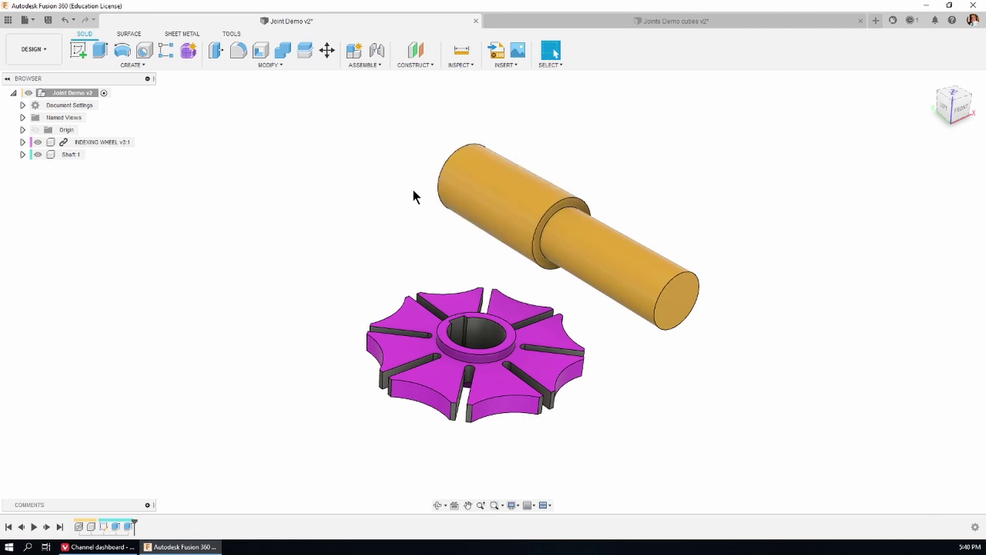
{"action": "right_click", "coordinate": [70, 155]}
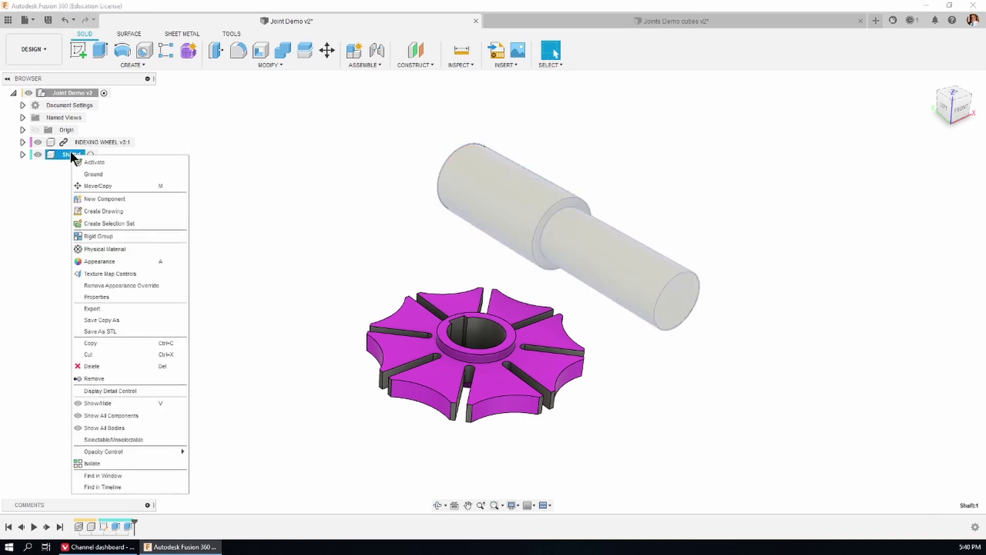
{"action": "left_click", "coordinate": [346, 176]}
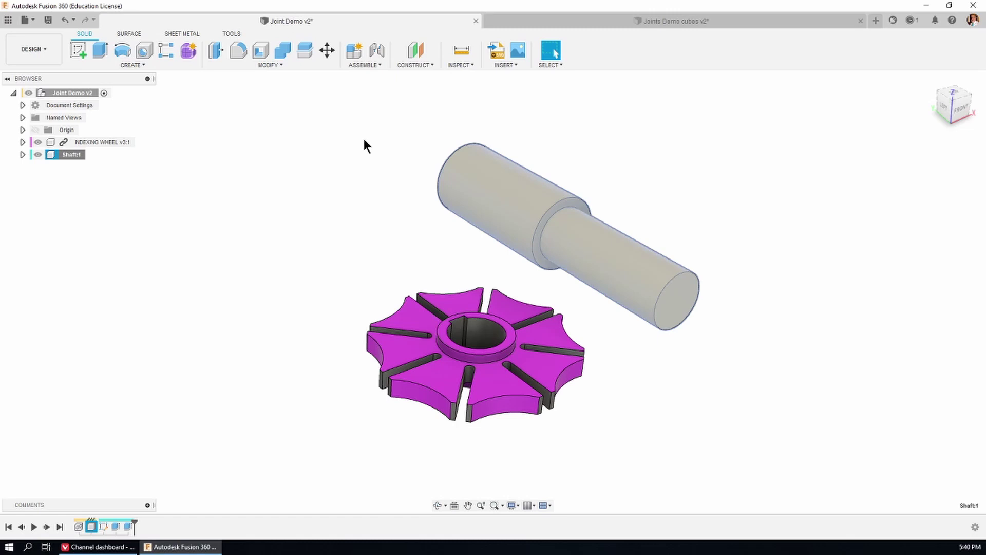
{"action": "left_click", "coordinate": [353, 146]}
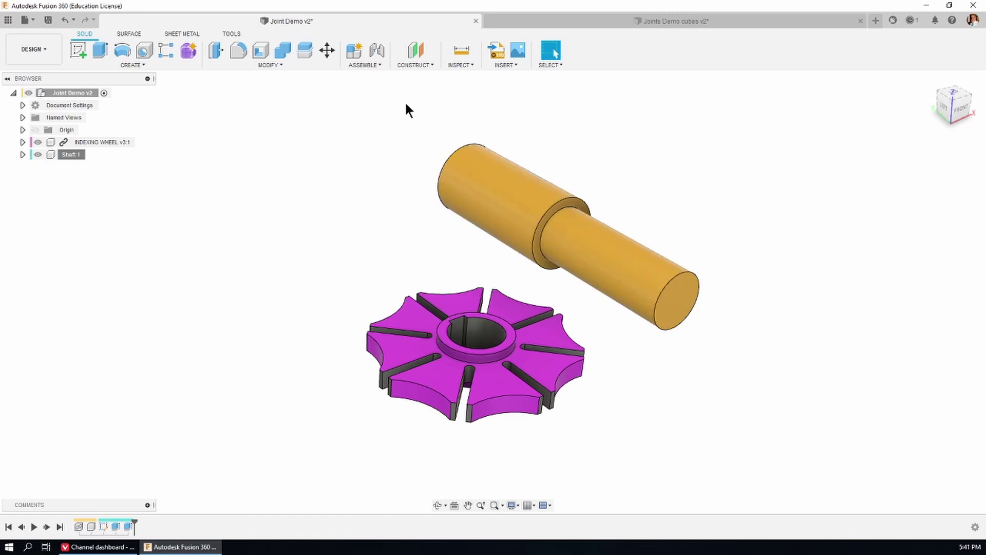
{"action": "left_click", "coordinate": [365, 65]}
Create a rigid as-built joint between Shaft:1 and the Joint Demo v2 root
{"action": "left_click", "coordinate": [365, 100]}
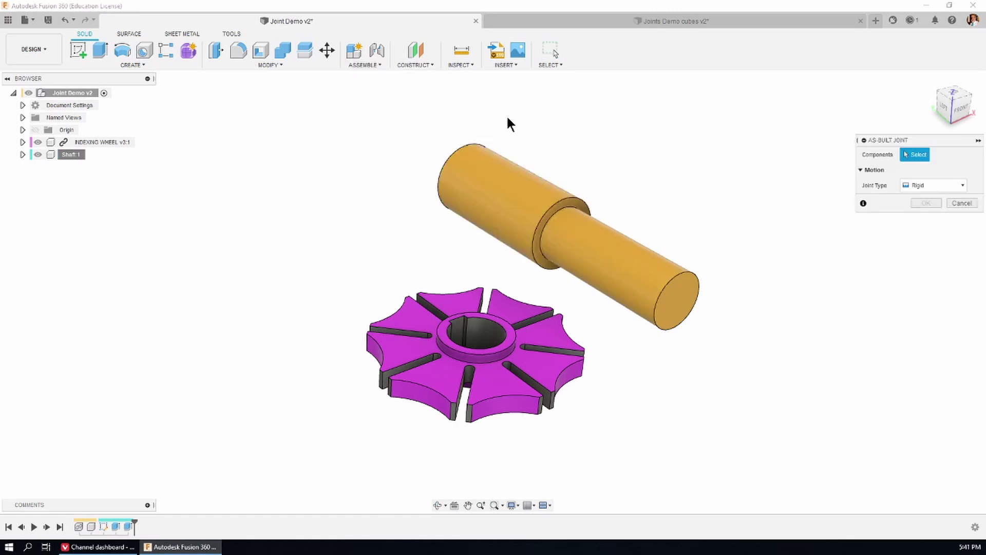
{"action": "left_click", "coordinate": [67, 155]}
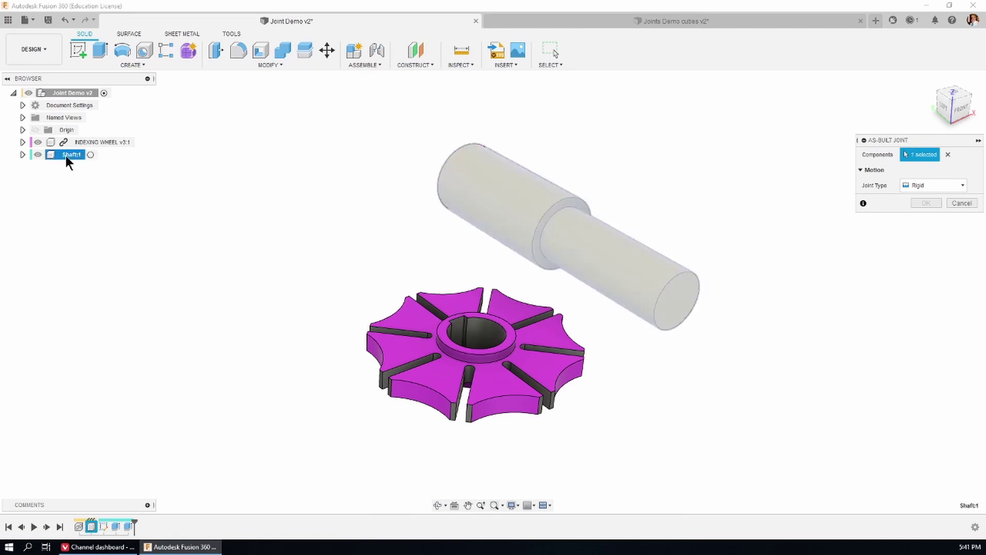
{"action": "left_click", "coordinate": [75, 92]}
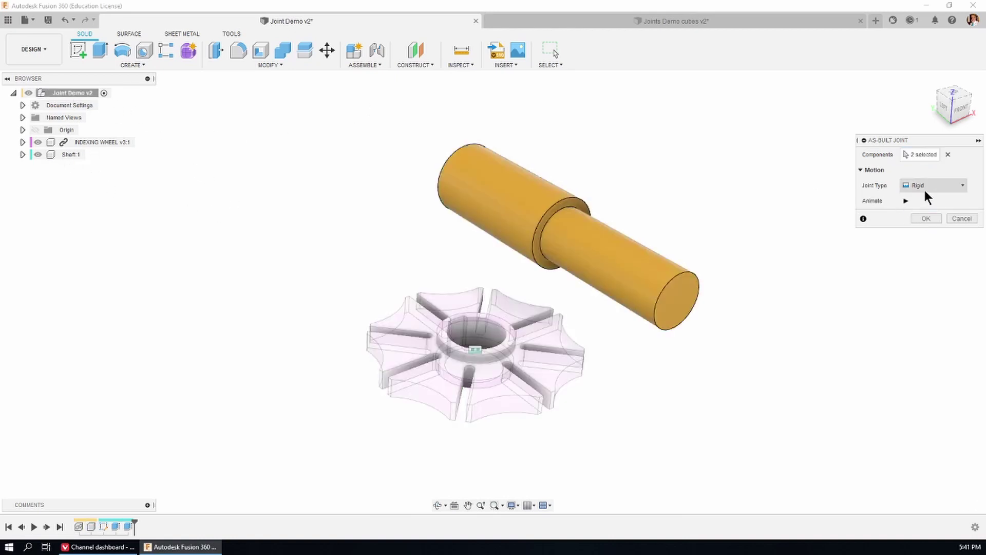
{"action": "left_click", "coordinate": [925, 217]}
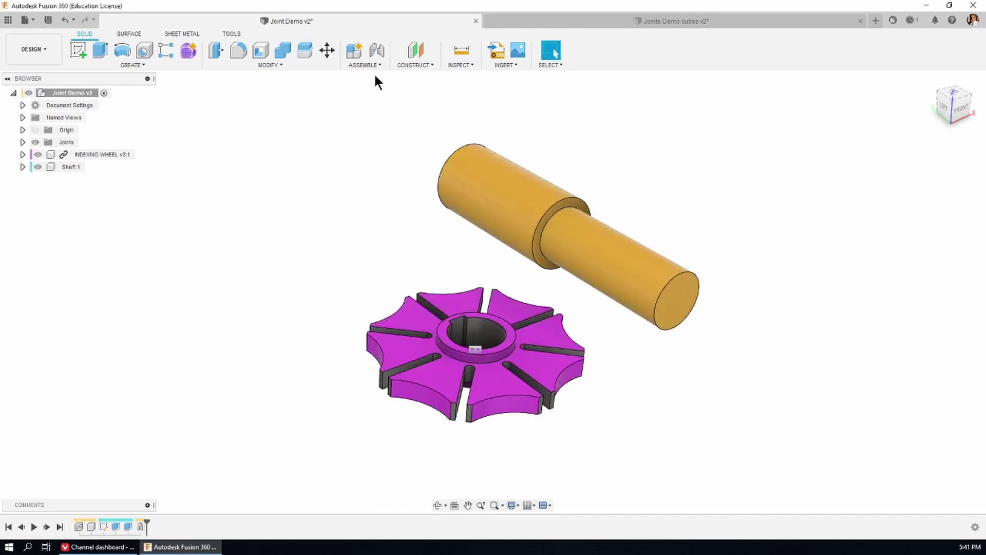
{"action": "left_click", "coordinate": [363, 65]}
Set up a revolute joint snapping the indexing wheel's hub centre onto the shaft
{"action": "left_click", "coordinate": [367, 88]}
{"action": "left_click", "coordinate": [814, 135]}
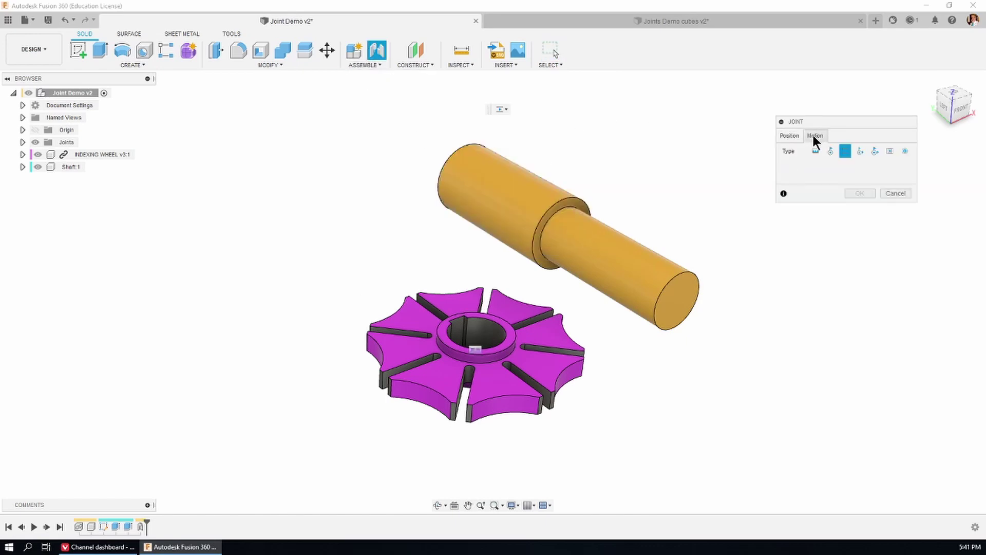
{"action": "left_click", "coordinate": [831, 152]}
{"action": "left_click", "coordinate": [778, 136]}
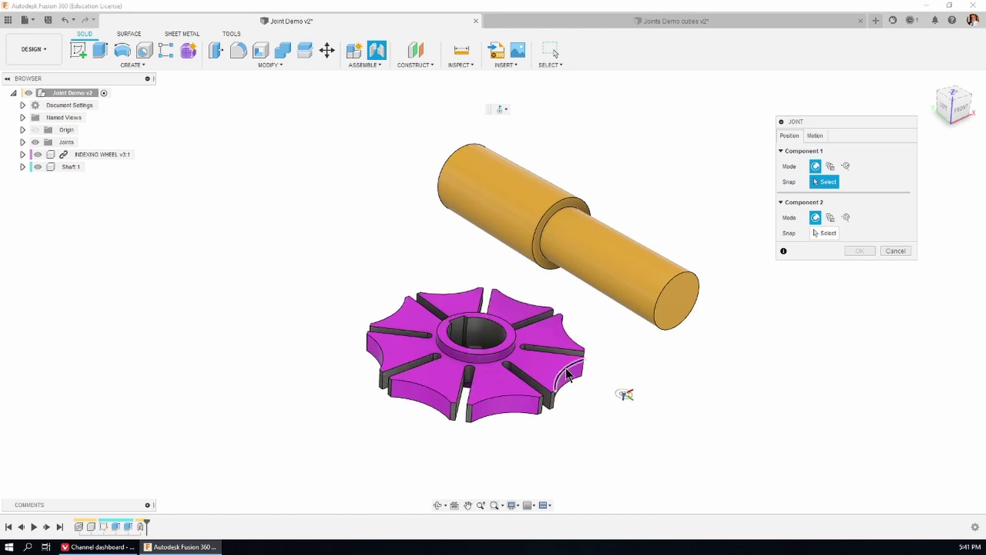
{"action": "left_click", "coordinate": [504, 333]}
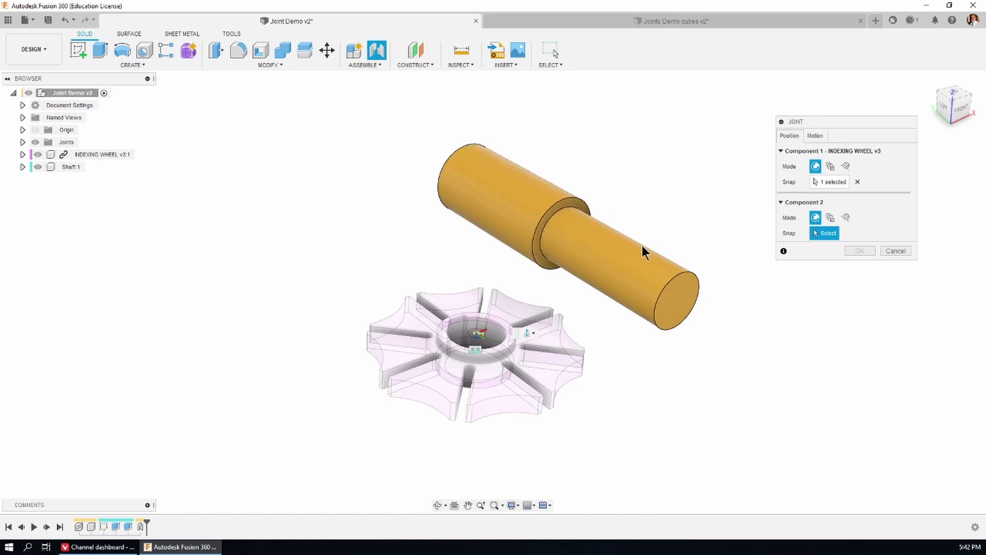
{"action": "left_click", "coordinate": [546, 225]}
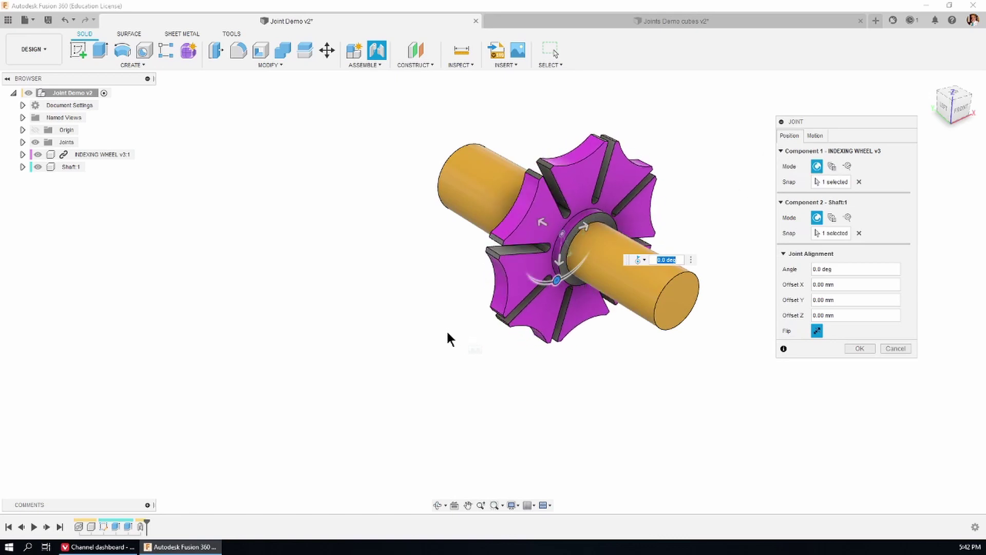
{"action": "left_click", "coordinate": [871, 348]}
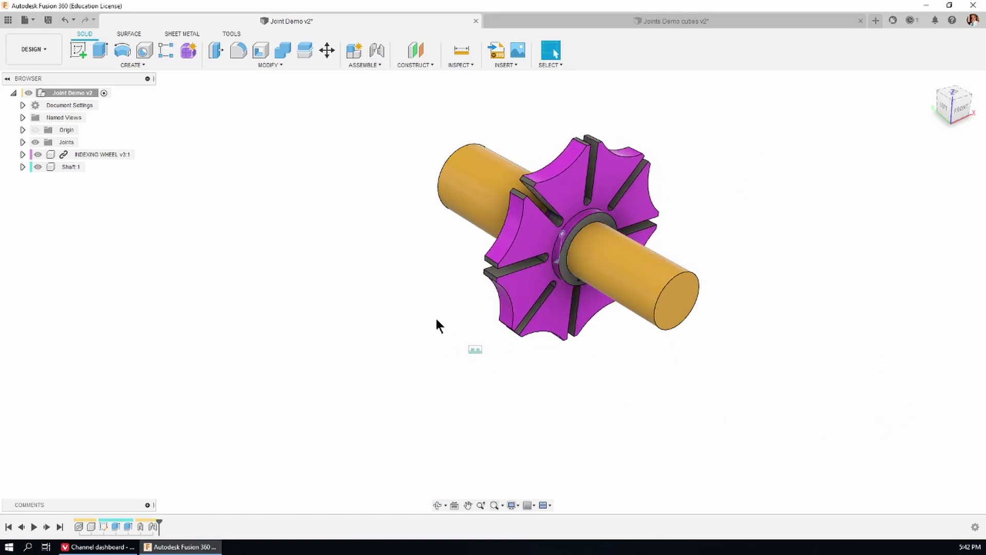
{"action": "middle_click_drag", "start_coordinate": [427, 310], "coordinate": [531, 222], "text": "shift"}
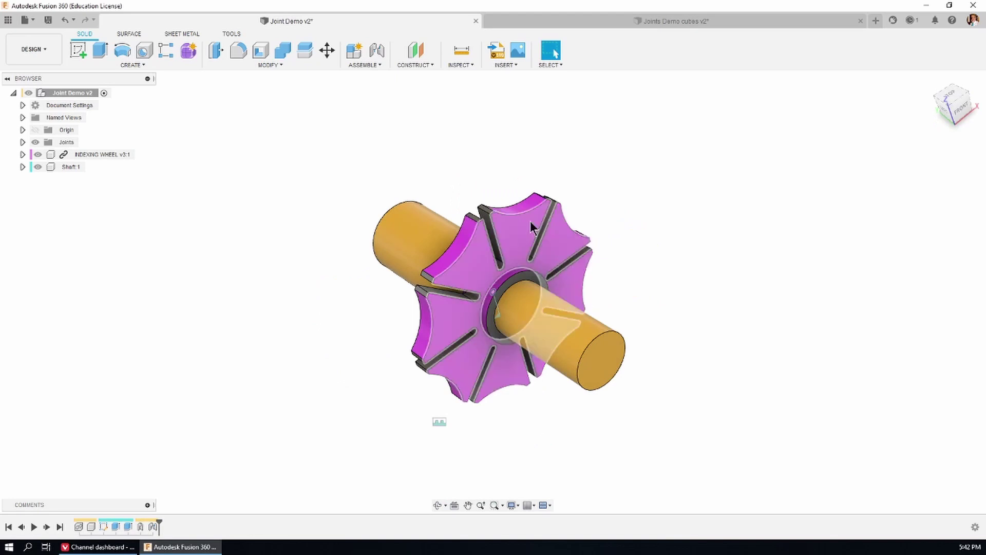
{"action": "left_click_drag", "start_coordinate": [530, 221], "coordinate": [518, 257]}
{"action": "middle_click_drag", "start_coordinate": [648, 217], "coordinate": [682, 193], "text": "shift"}
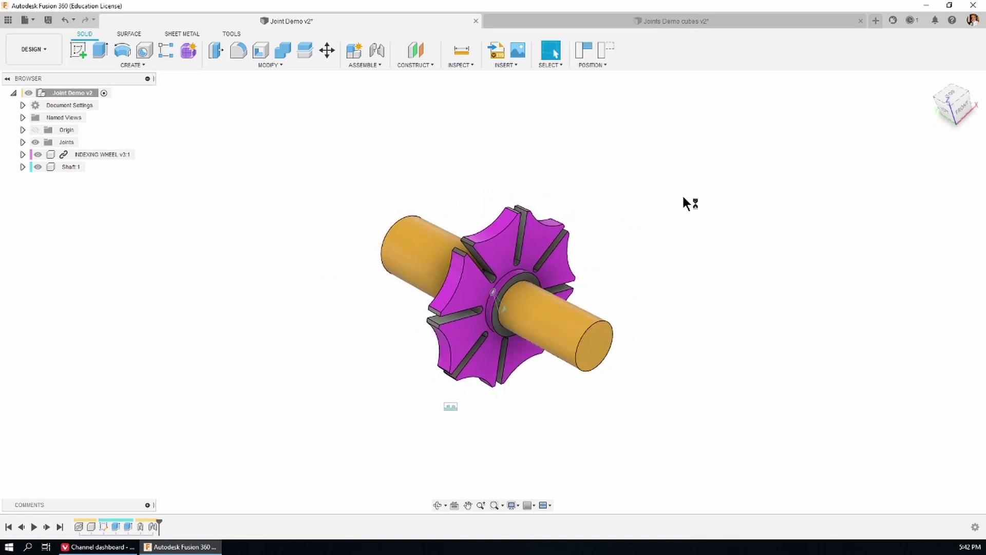
{"action": "left_click", "coordinate": [607, 50]}
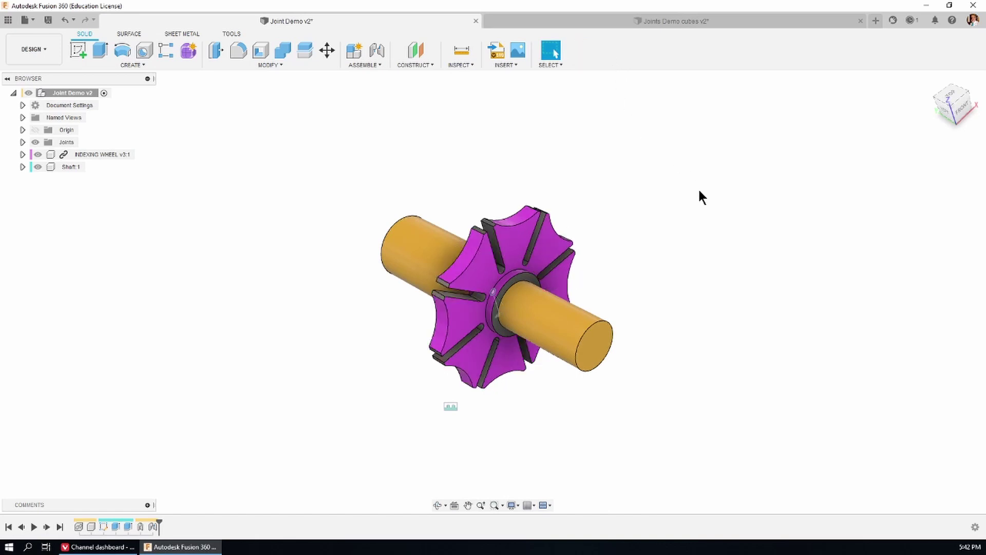
{"action": "middle_click_drag", "start_coordinate": [639, 248], "coordinate": [604, 248], "text": "shift"}
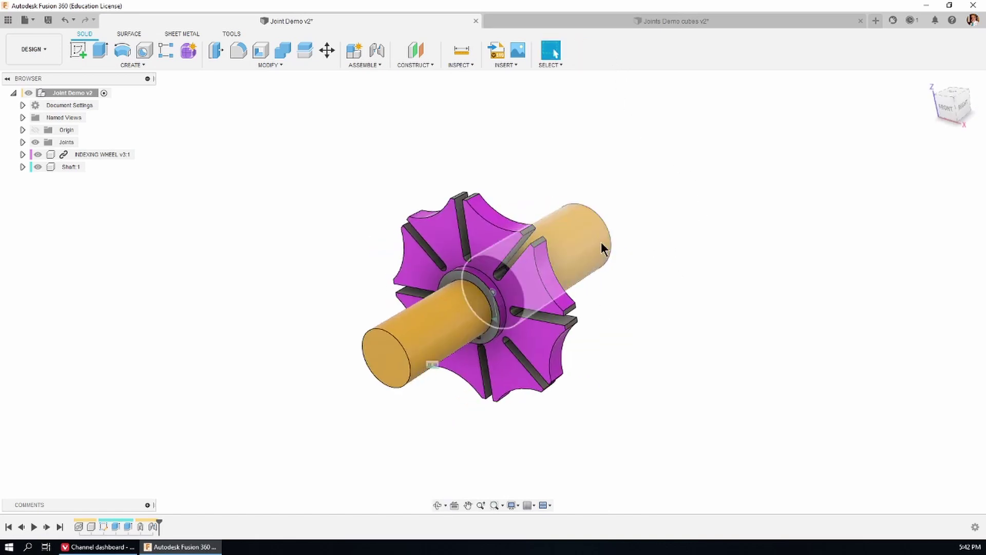
{"action": "middle_click_drag", "start_coordinate": [469, 418], "coordinate": [469, 333], "text": "shift"}
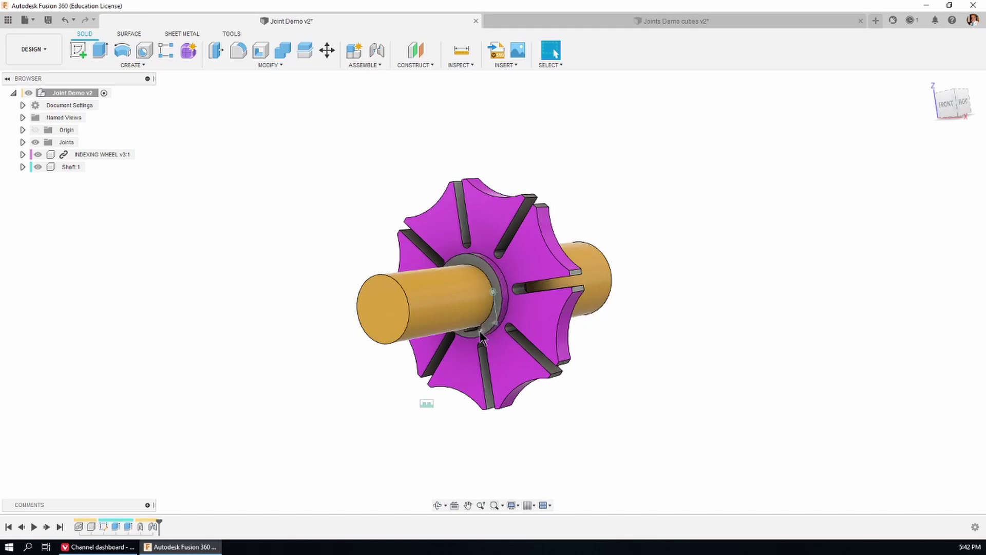
{"action": "left_click_drag", "start_coordinate": [541, 331], "coordinate": [616, 190]}
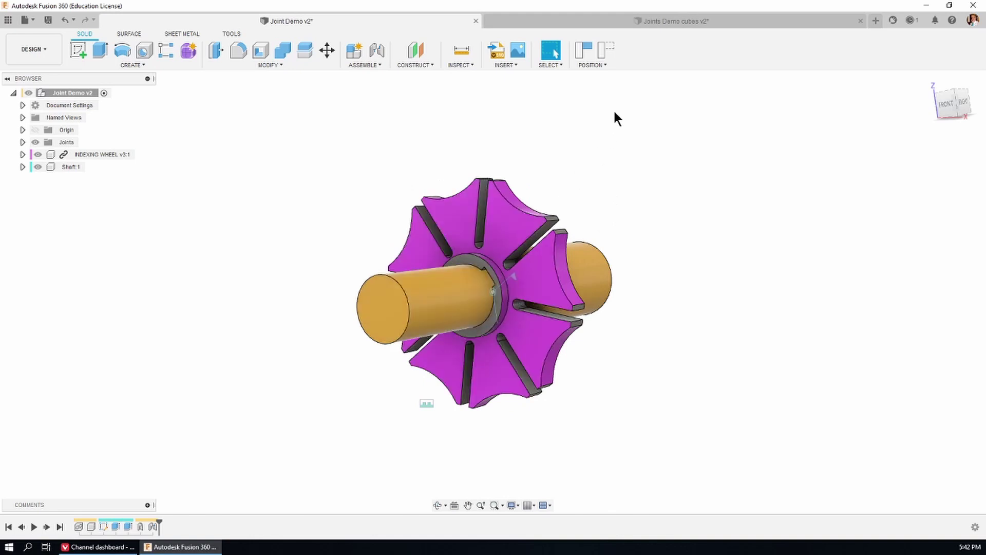
{"action": "left_click", "coordinate": [603, 49]}
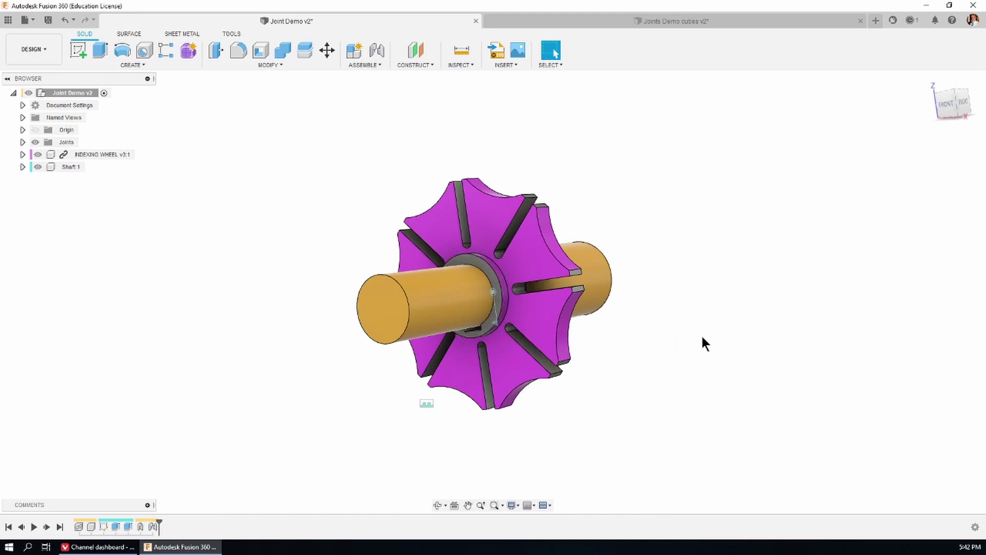
{"action": "middle_click_drag", "start_coordinate": [719, 305], "coordinate": [716, 301], "text": "shift"}
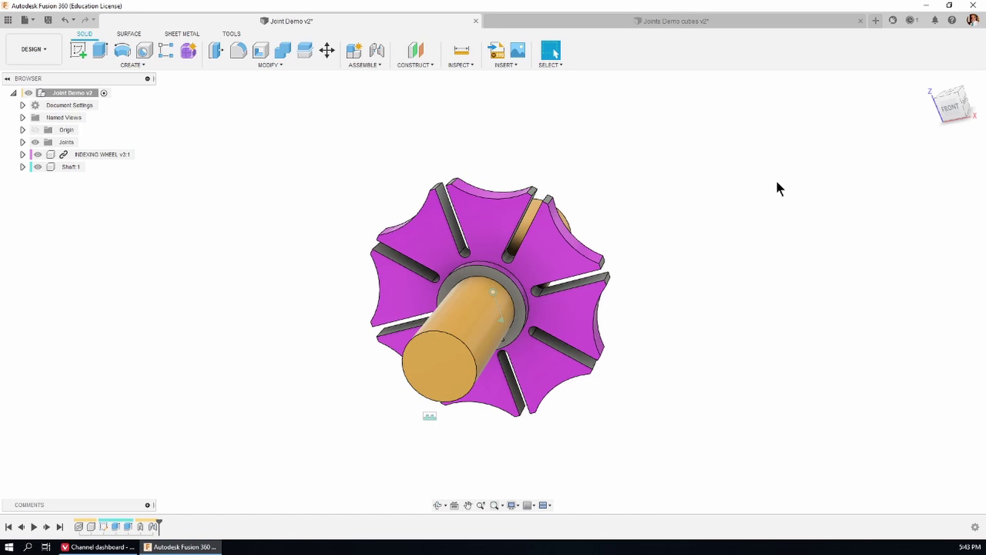
Animate the Rev5 joint from the Joints folder, watch it in Home view, then stop it
{"action": "left_click", "coordinate": [23, 142]}
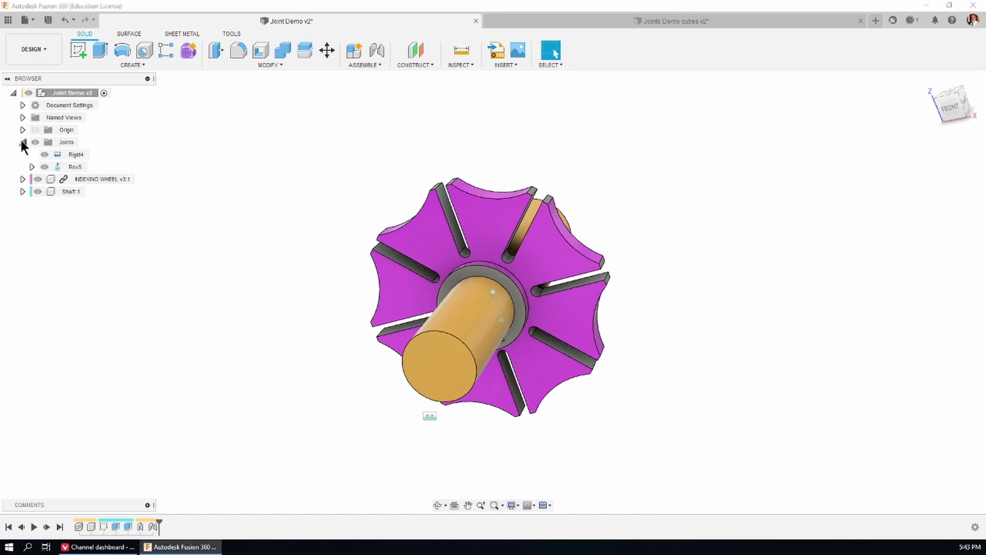
{"action": "right_click", "coordinate": [77, 169]}
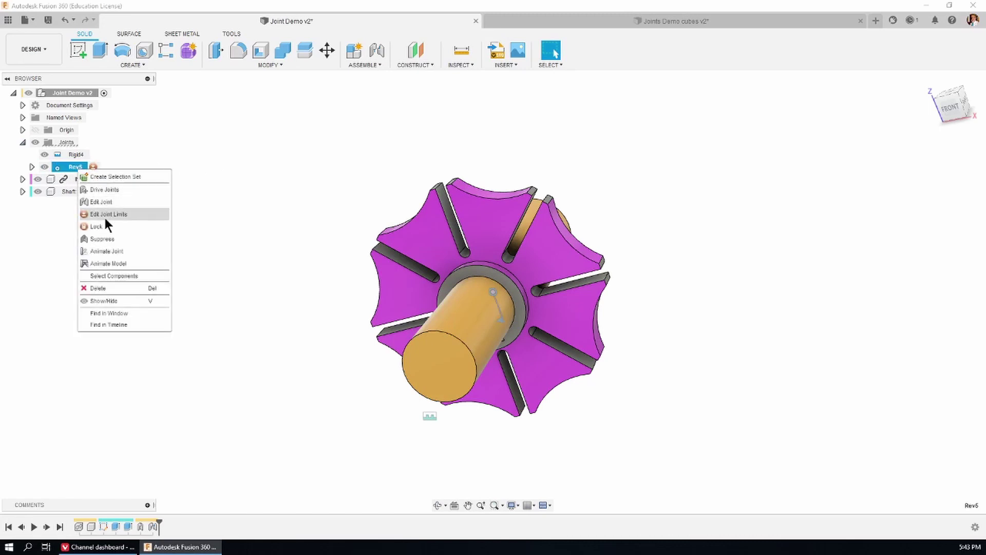
{"action": "left_click", "coordinate": [110, 251]}
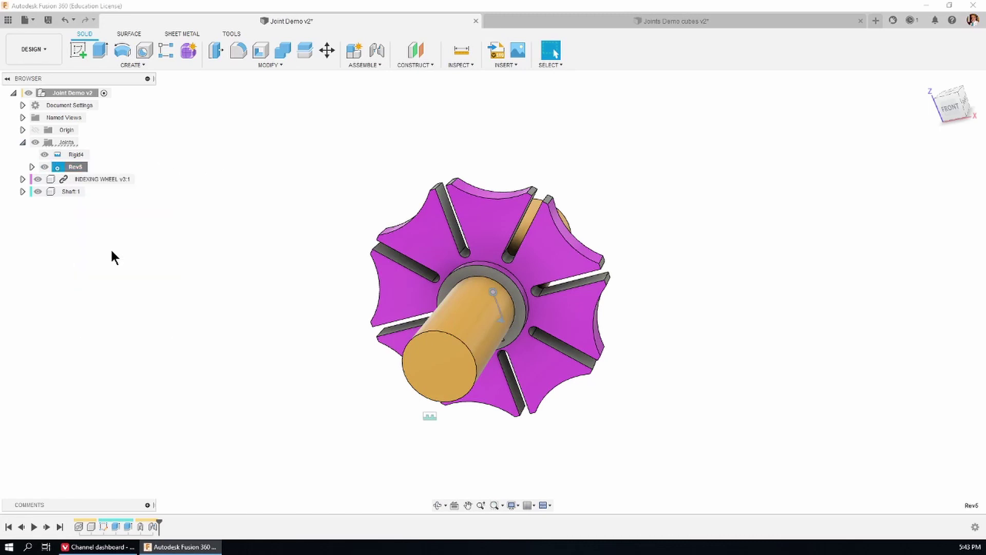
{"action": "left_click", "coordinate": [930, 81]}
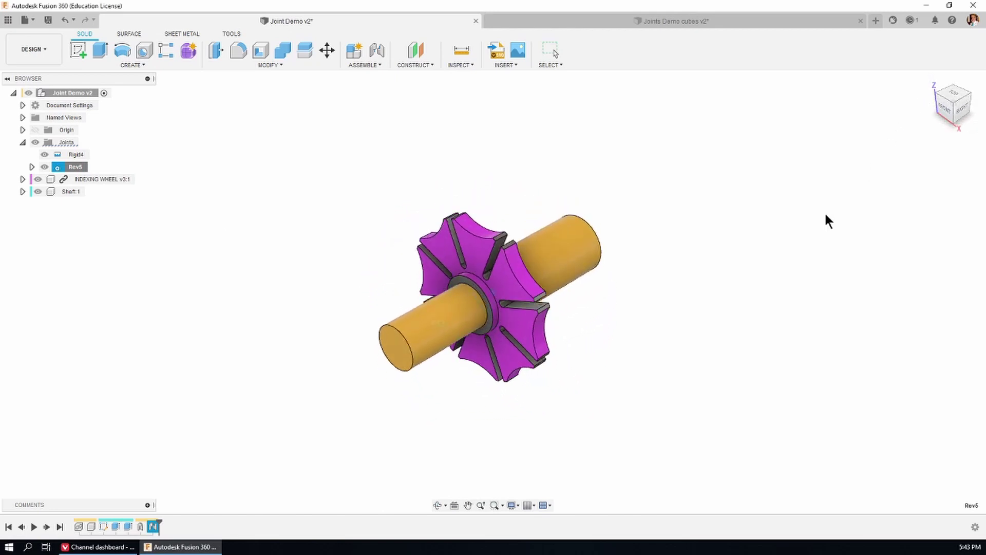
{"action": "key", "text": "Escape"}
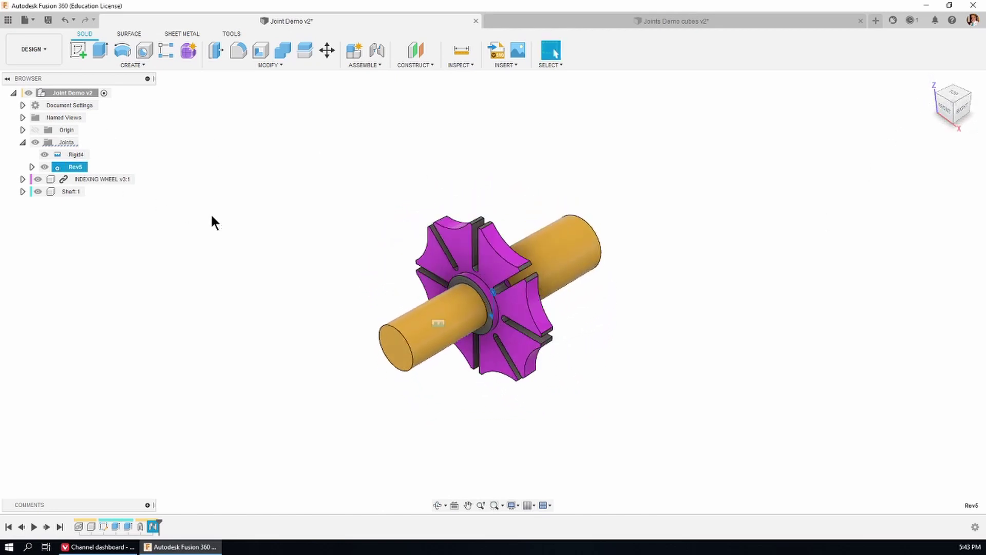